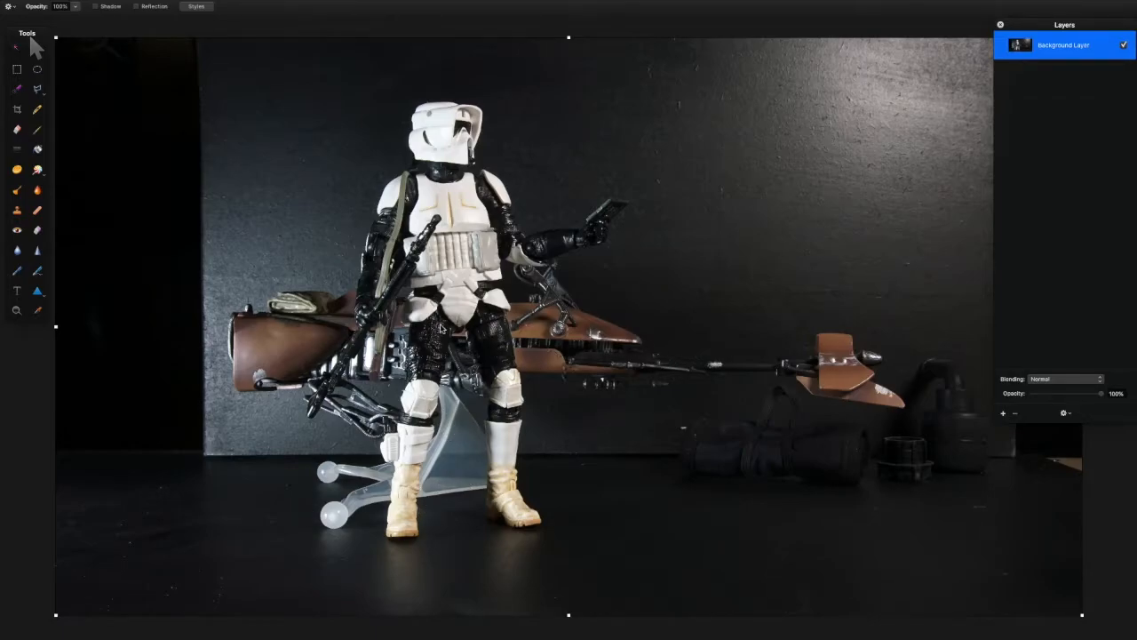
Add the DSC03322 photo to the composition as a new layer, aligned with the canvas.
key("Tab")
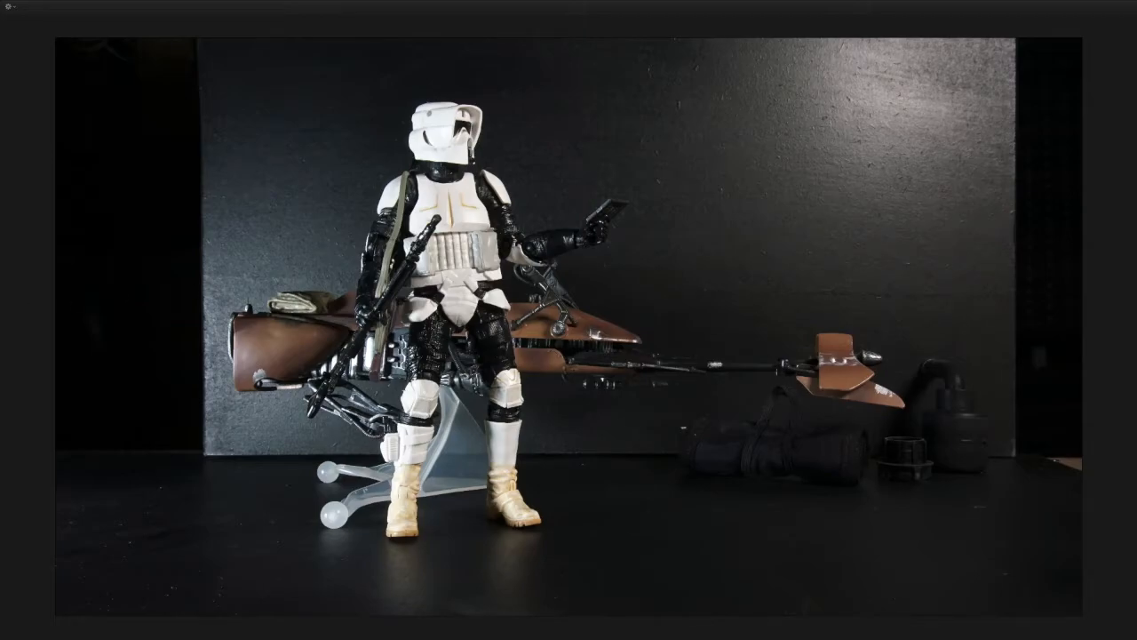
left_click_drag(222, 329, 785, 340)
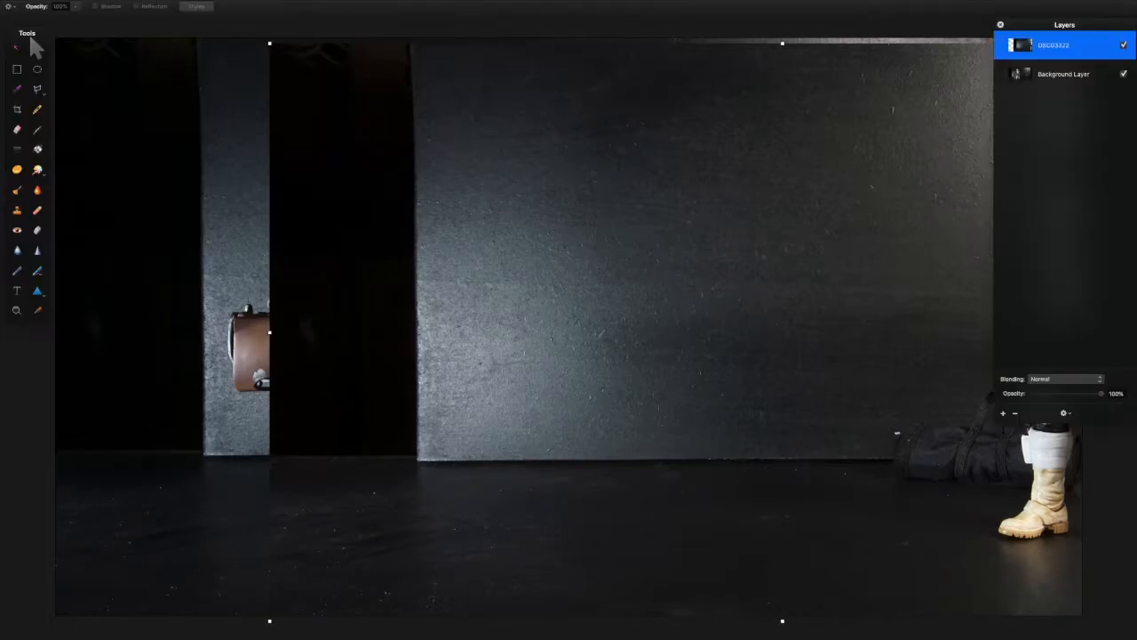
key("Tab")
key("space")
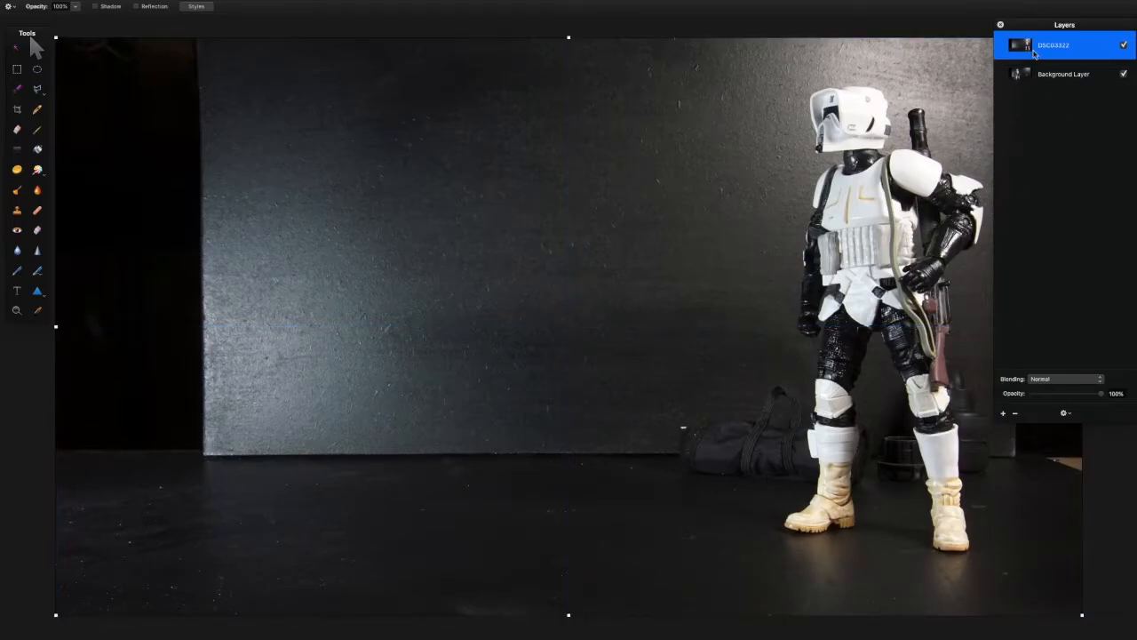
Move the DSC03322 layer beneath the Background Layer and add a layer mask to the Background Layer.
left_click_drag(1025, 25, 1129, 26)
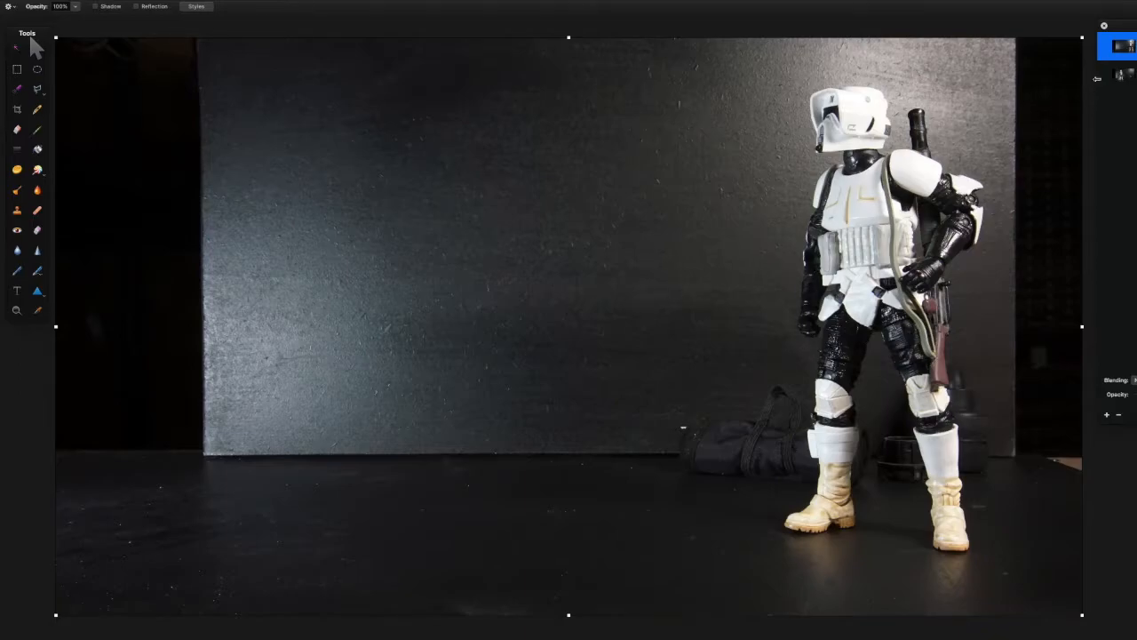
left_click_drag(1121, 28, 1020, 84)
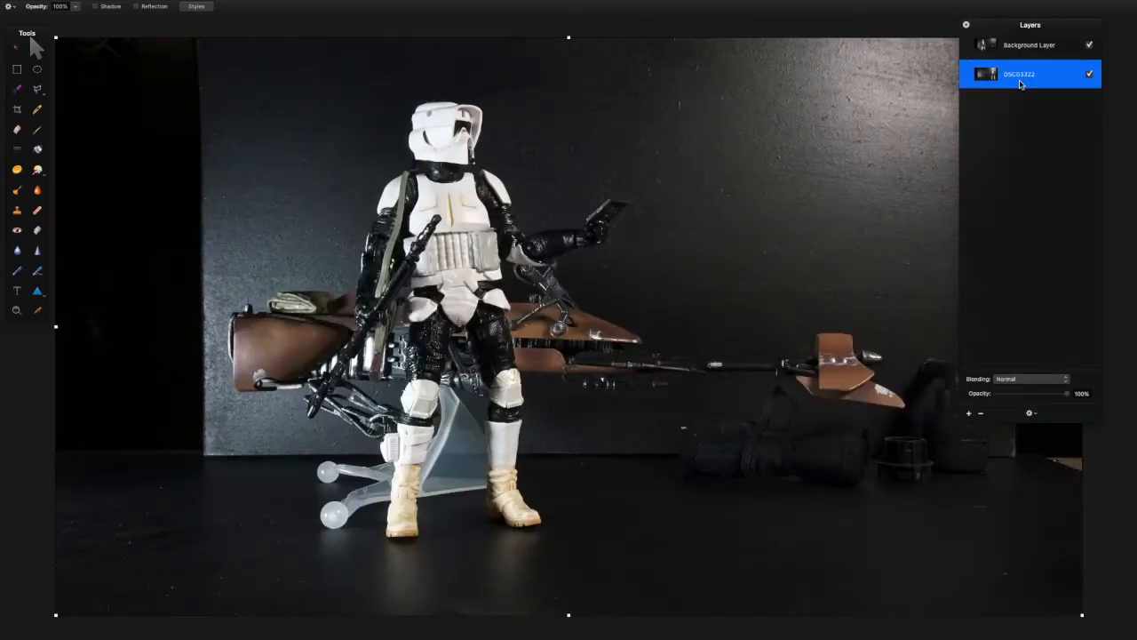
left_click(1019, 44)
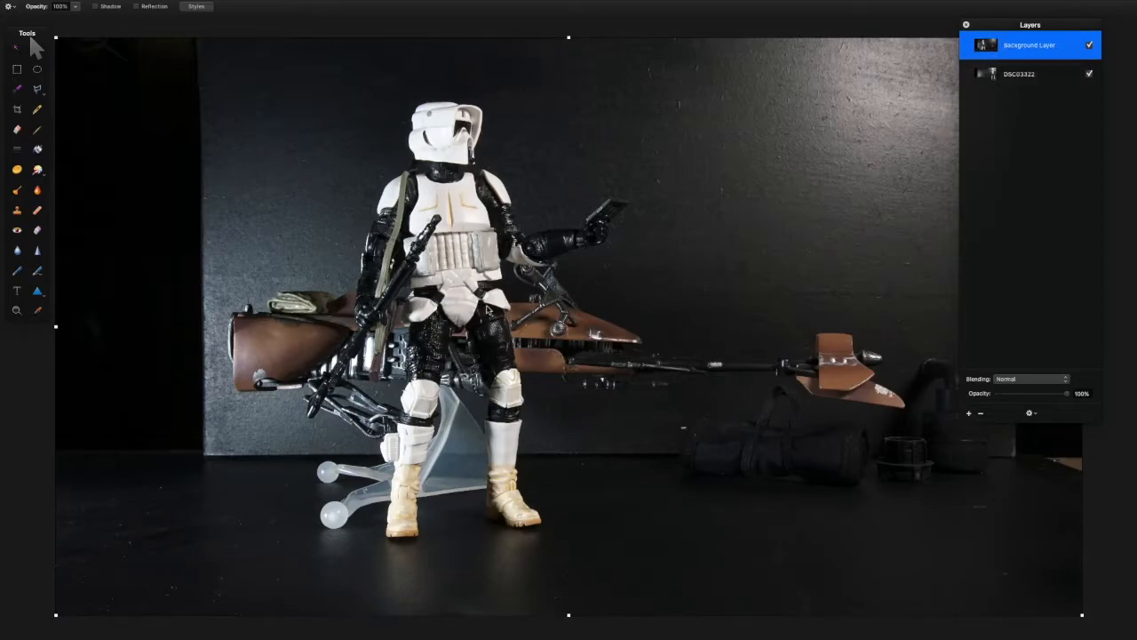
right_click(1026, 51)
left_click(1051, 102)
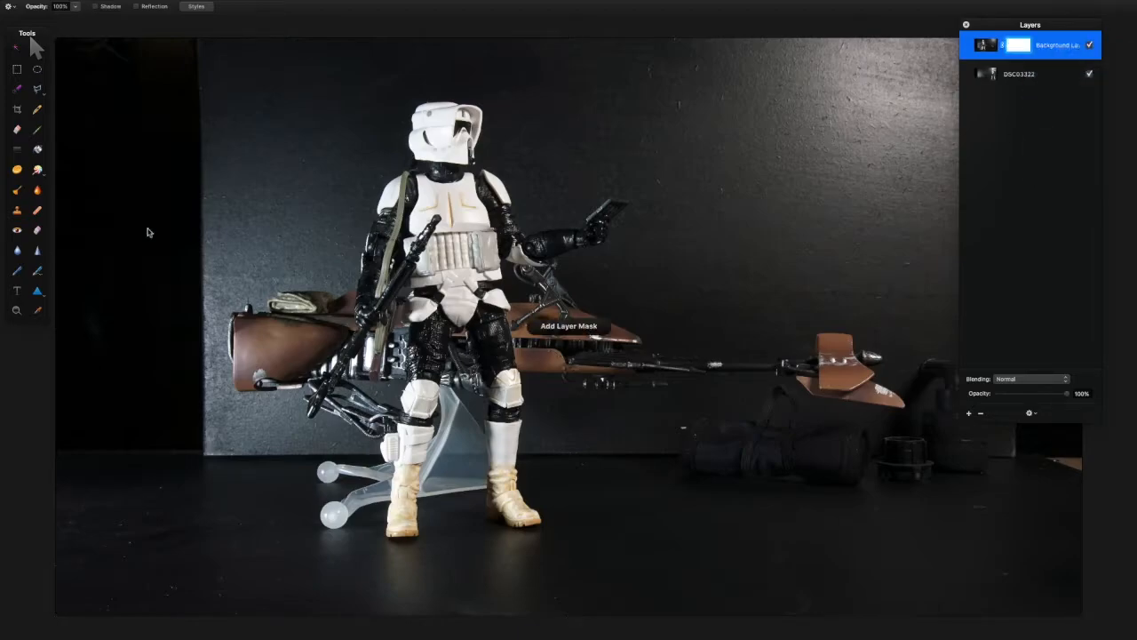
Paint black on the Background Layer mask with the hard 150 brush to hide the display stand's two ball feet.
left_click(36, 129)
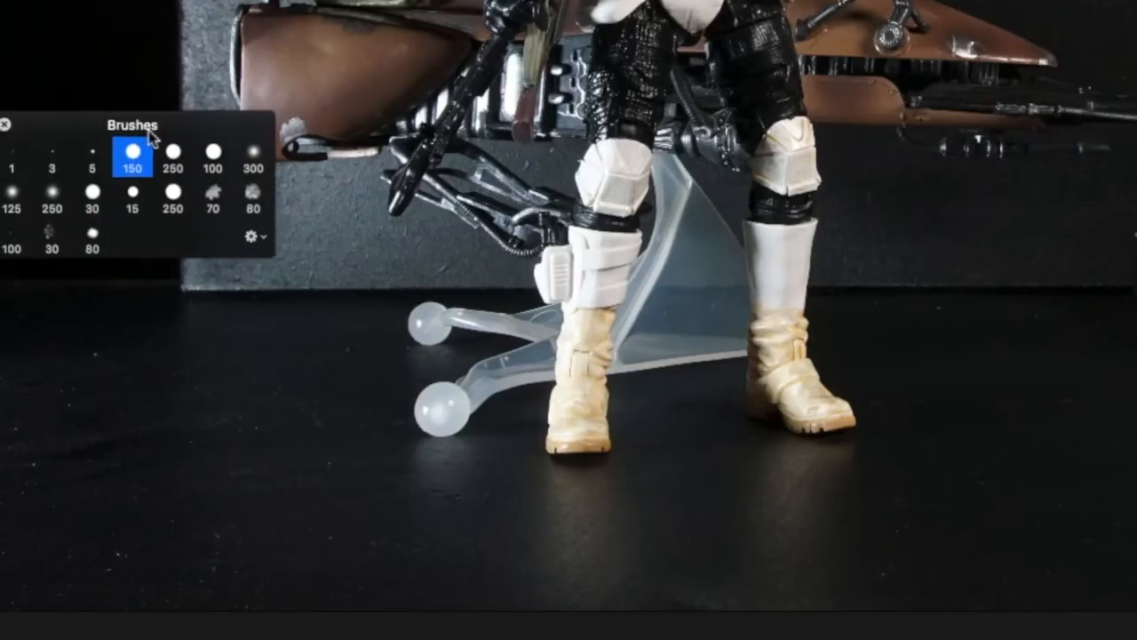
left_click_drag(187, 373, 181, 479)
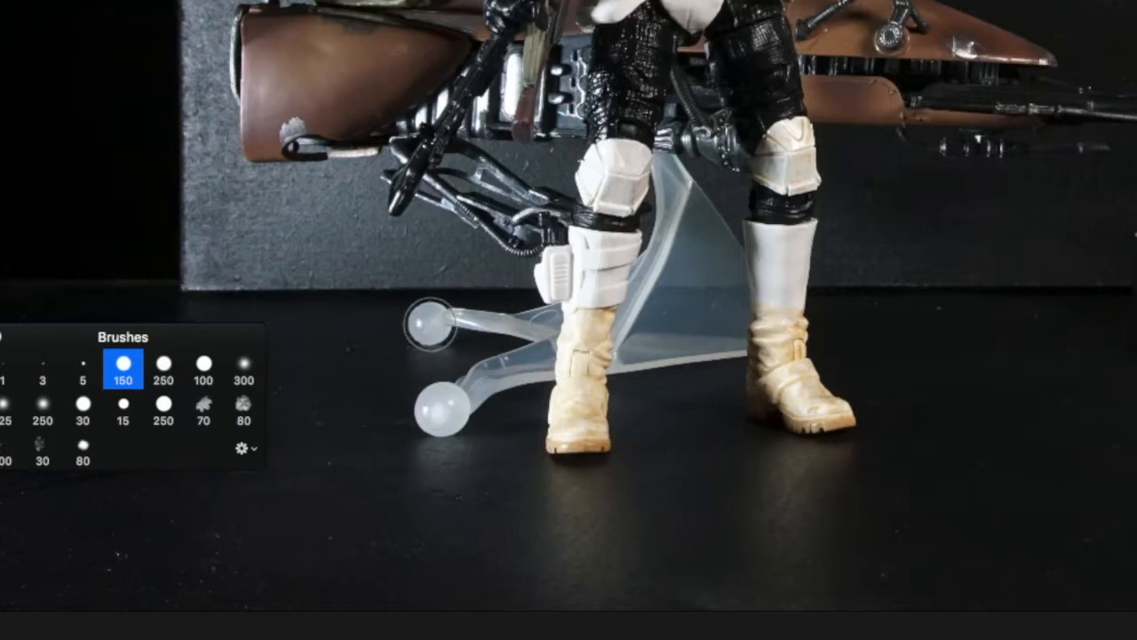
left_click(431, 325)
left_click(437, 409)
mouse_move(435, 409)
left_mouse_down()
mouse_move(475, 397)
mouse_move(478, 367)
mouse_move(454, 327)
mouse_move(407, 322)
mouse_move(419, 341)
mouse_move(479, 324)
mouse_move(492, 338)
mouse_move(501, 373)
mouse_move(473, 391)
mouse_move(419, 391)
left_mouse_up()
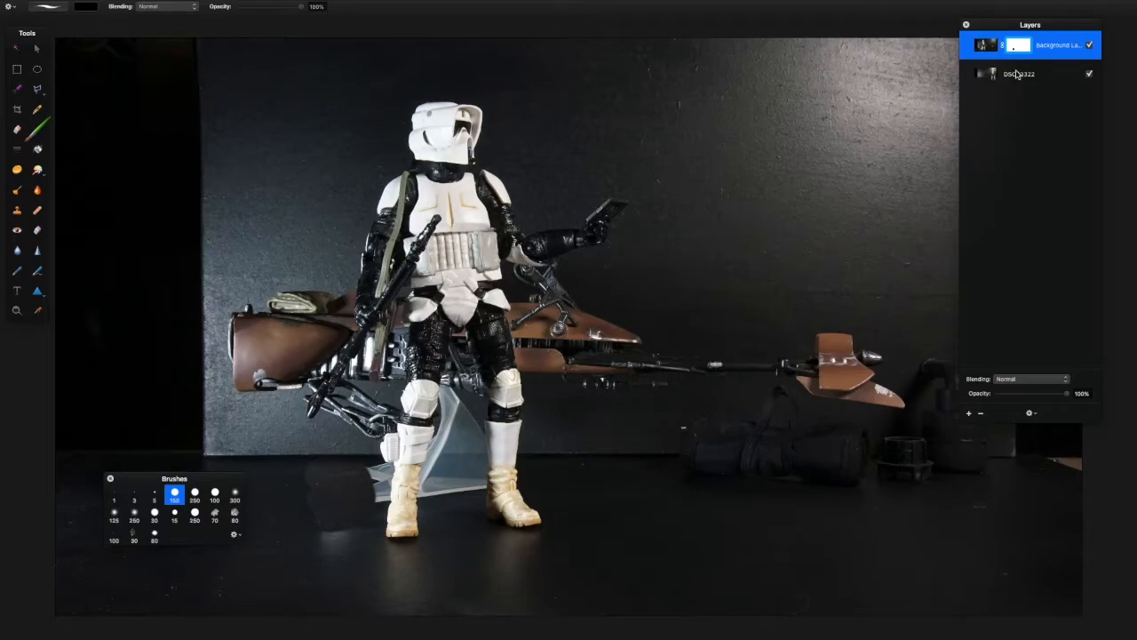
Darken the DSC03322 layer with the Curves effect by pulling the RGB curve slightly down.
left_click(1017, 74)
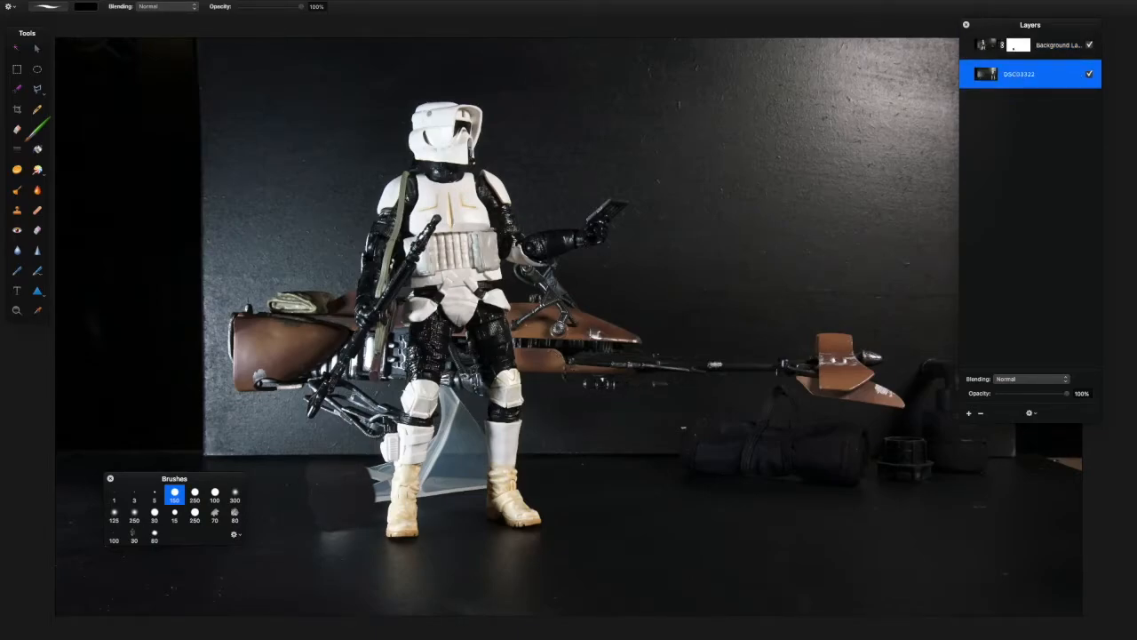
key("super+3")
mouse_move(252, 101)
left_mouse_down()
mouse_move(333, 103)
mouse_move(263, 95)
left_mouse_up()
left_click_drag(235, 169, 1026, 80)
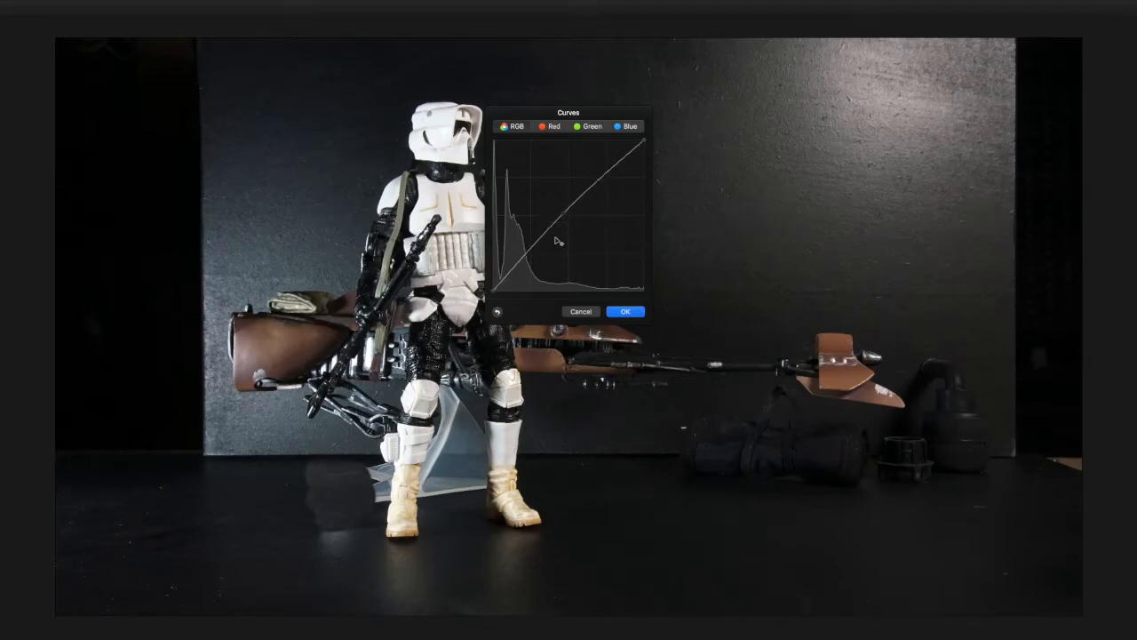
left_click_drag(556, 241, 558, 246)
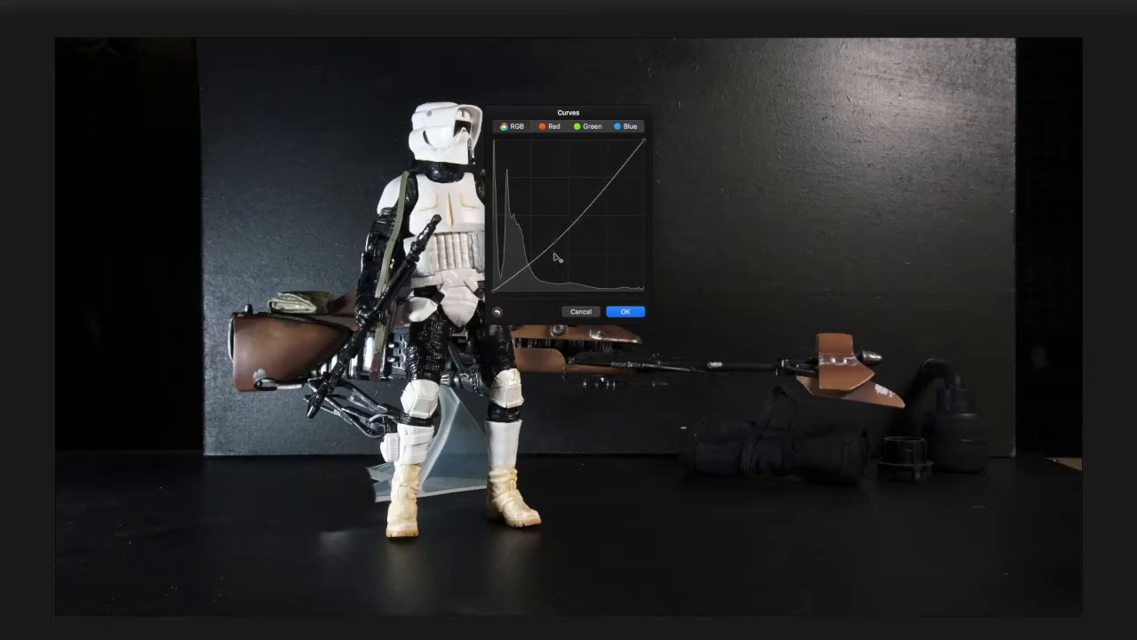
left_click(625, 312)
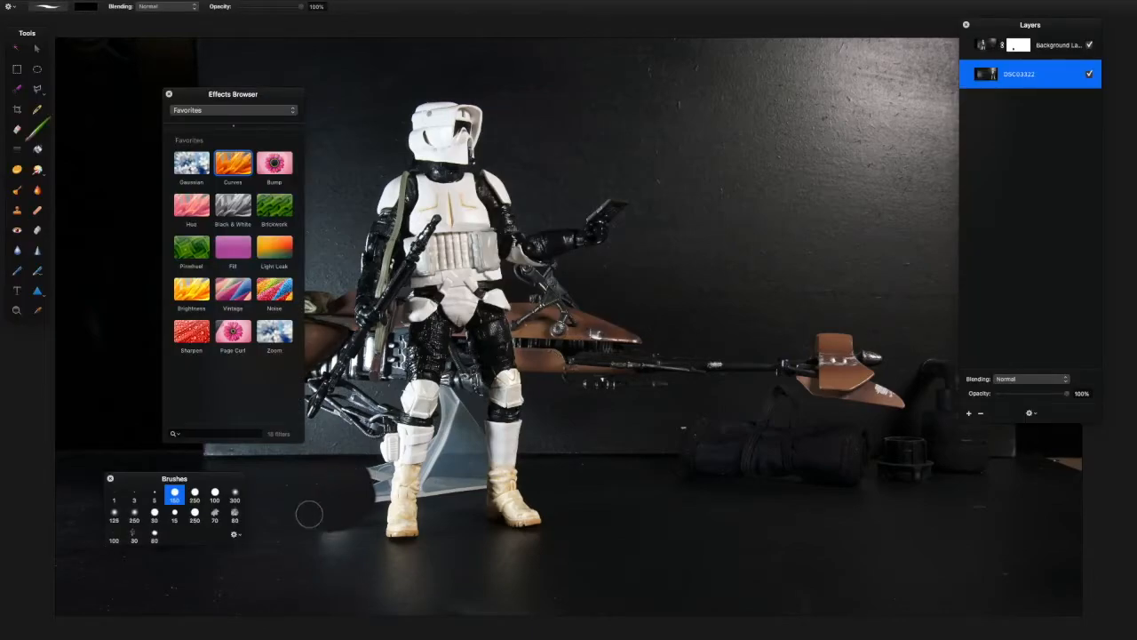
Blend the patch where the ball feet were by painting black on the Background Layer mask with the soft 125 brush.
left_click(114, 513)
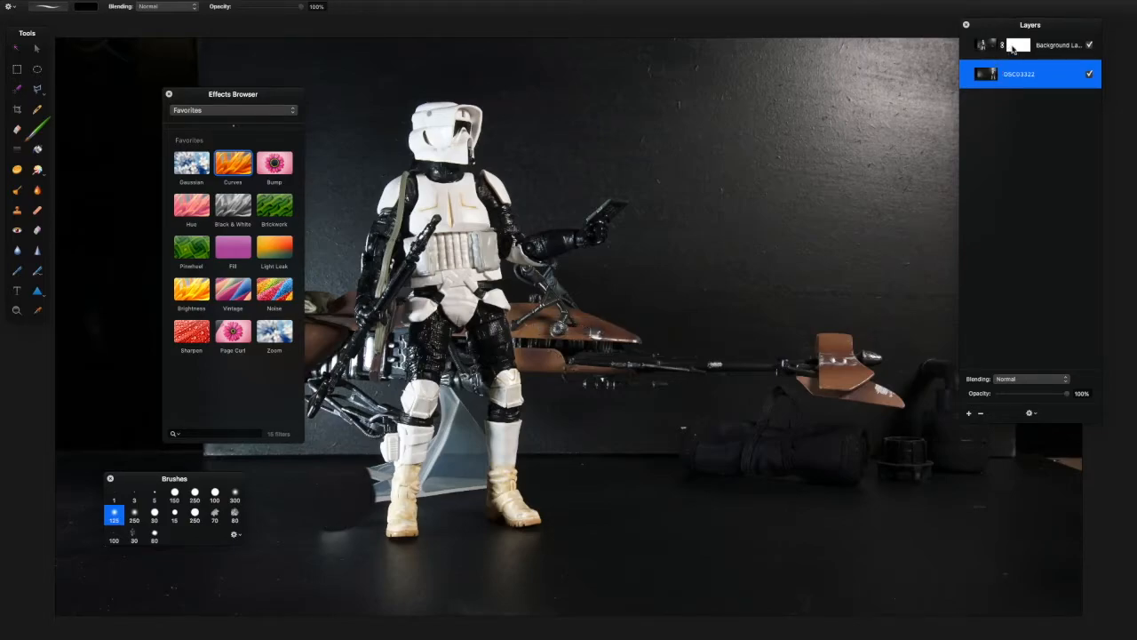
left_click(1012, 49)
mouse_move(334, 531)
left_mouse_down()
mouse_move(351, 531)
mouse_move(333, 541)
mouse_move(341, 545)
mouse_move(357, 528)
mouse_move(373, 471)
mouse_move(322, 477)
mouse_move(321, 536)
mouse_move(369, 511)
mouse_move(377, 476)
mouse_move(378, 500)
left_mouse_up()
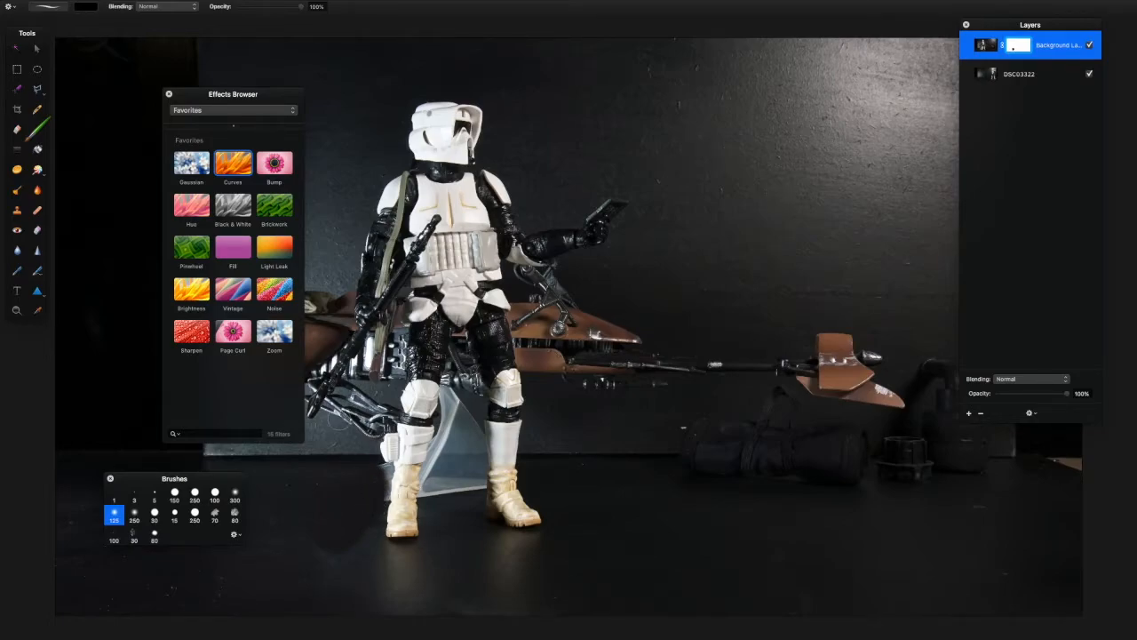
Select the clear stand between the trooper's legs and its remnant beside the boot with the paint selection tool.
left_click(19, 92)
left_click_drag(345, 498, 348, 515)
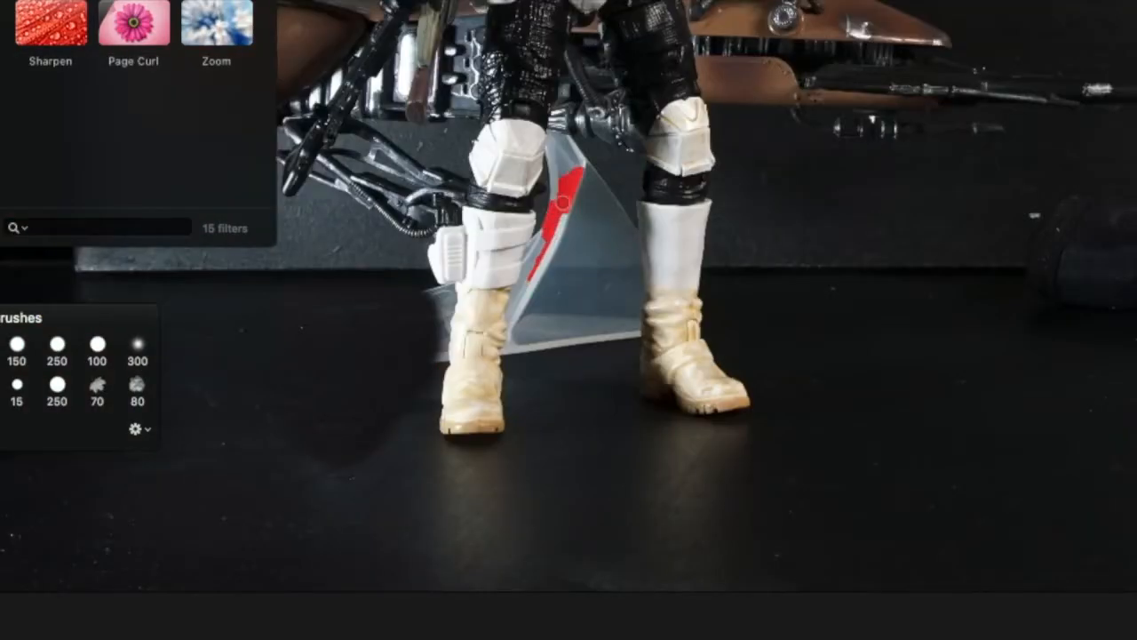
mouse_move(563, 149)
left_mouse_down()
mouse_move(567, 211)
mouse_move(533, 259)
mouse_move(541, 336)
mouse_move(517, 348)
mouse_move(578, 355)
mouse_move(601, 325)
mouse_move(610, 261)
mouse_move(595, 198)
left_mouse_up()
left_click_drag(582, 192, 556, 290)
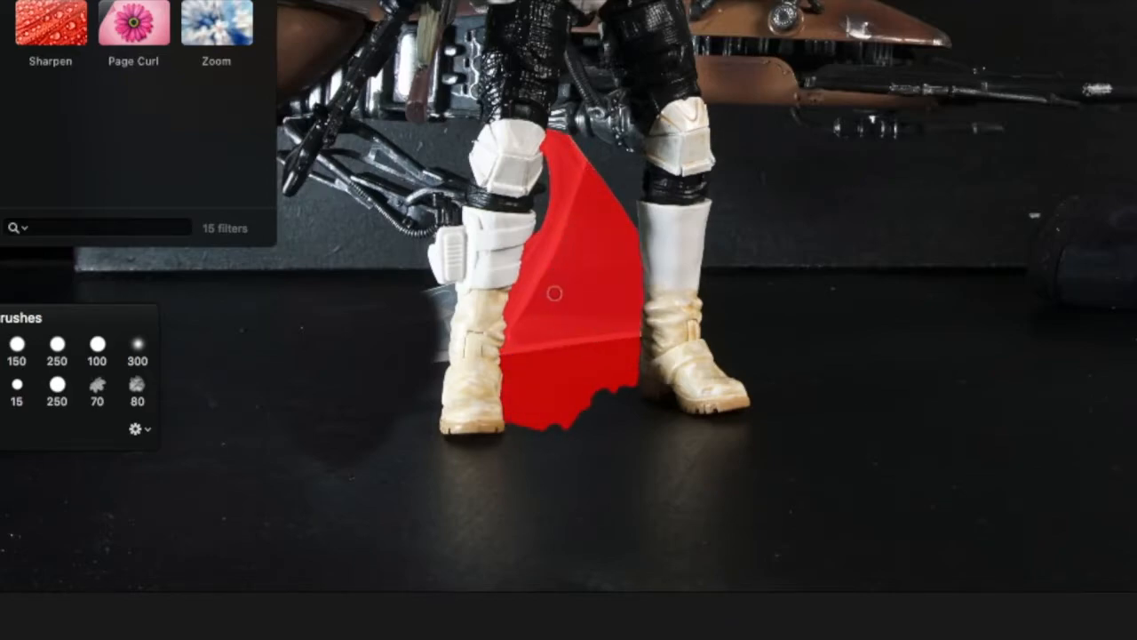
mouse_move(584, 159)
left_mouse_down()
mouse_move(577, 135)
mouse_move(624, 177)
mouse_move(612, 195)
mouse_move(608, 146)
mouse_move(583, 130)
left_mouse_up()
key("q")
mouse_move(538, 228)
left_mouse_down()
mouse_move(543, 190)
mouse_move(547, 211)
left_mouse_up()
left_click_drag(446, 291, 436, 356)
left_click_drag(436, 356, 434, 363)
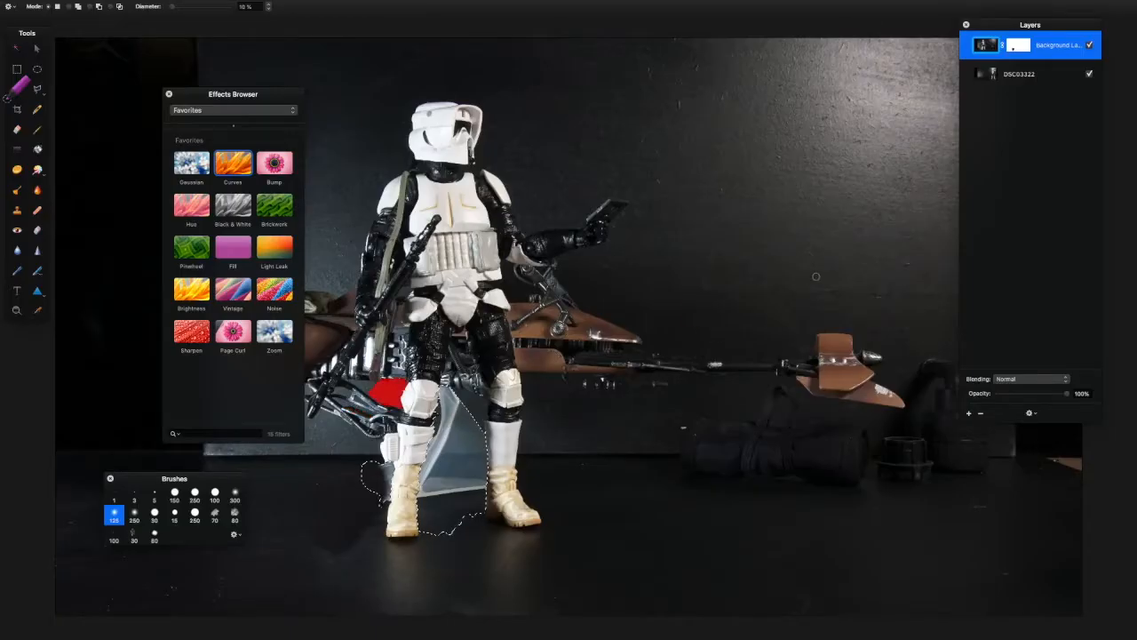
Hide the stand by painting black on the Background Layer mask inside the selection with an enlarged soft brush, and deselect.
key("q")
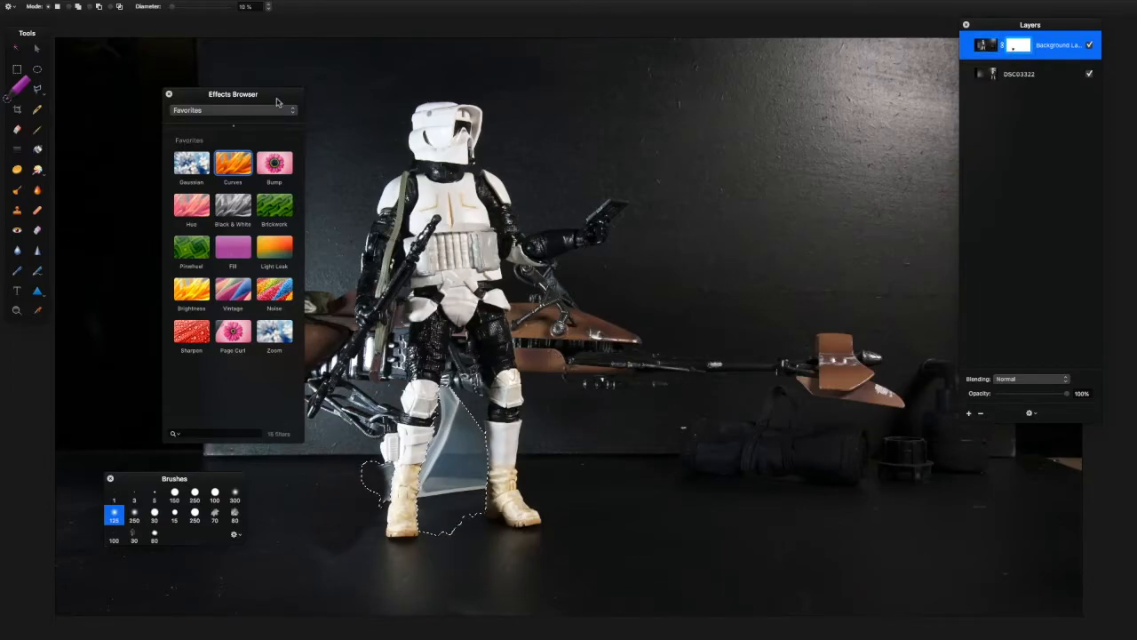
key("q")
key("super+3")
key("q")
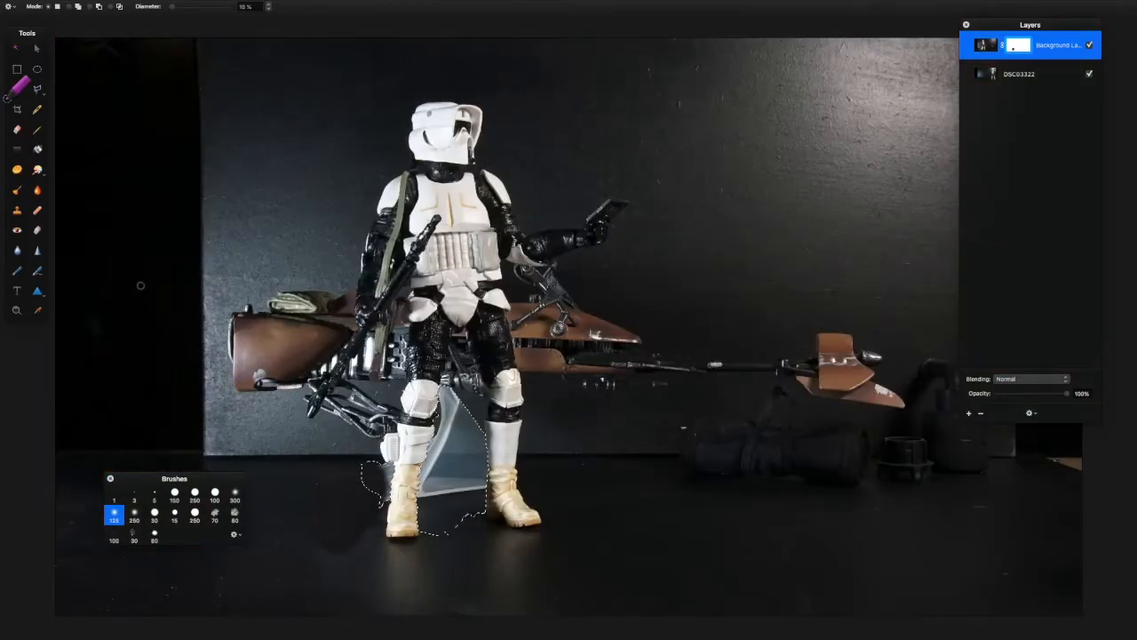
left_click(37, 130)
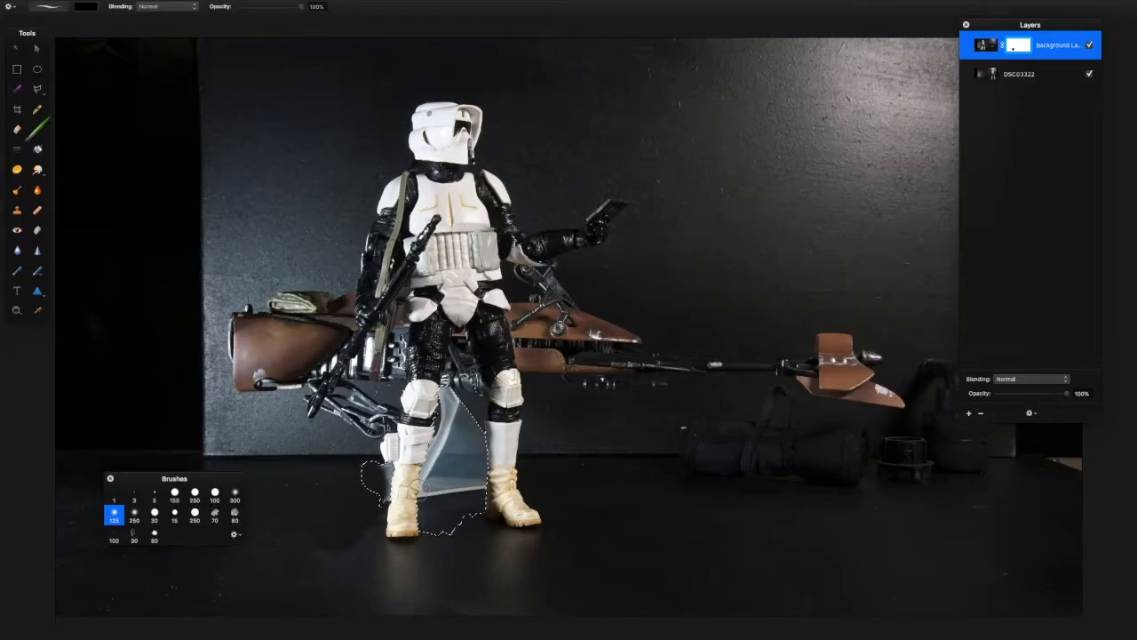
left_click_drag(424, 491, 470, 489)
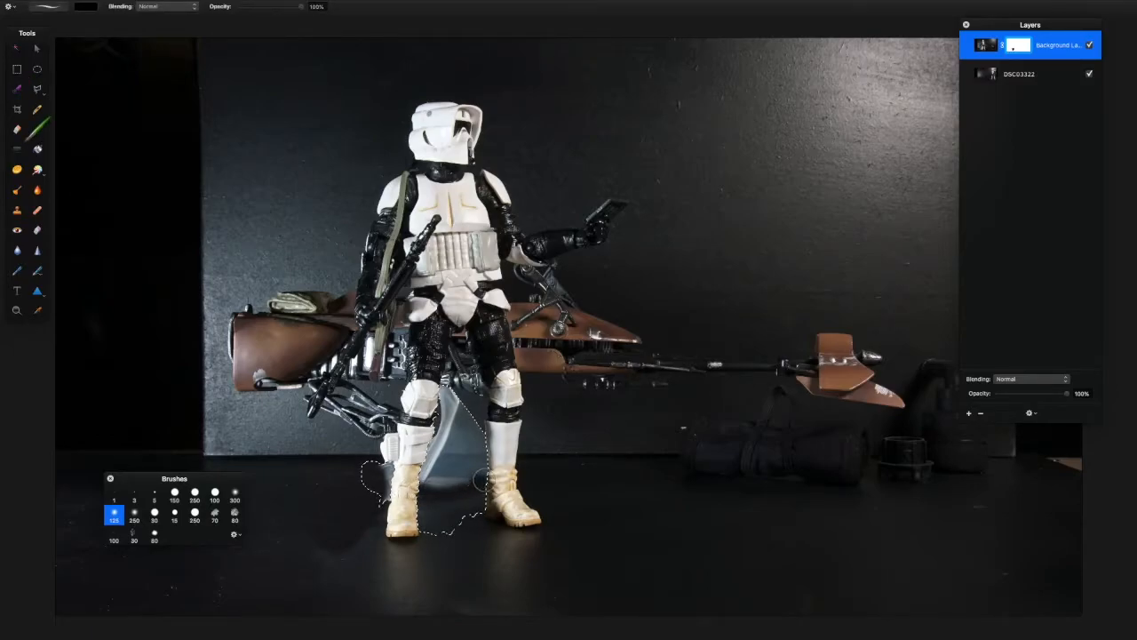
key("]")
key("]")
key("]")
key("]")
key("]")
key("]")
key("]")
mouse_move(458, 493)
left_mouse_down()
mouse_move(413, 476)
mouse_move(430, 460)
left_mouse_up()
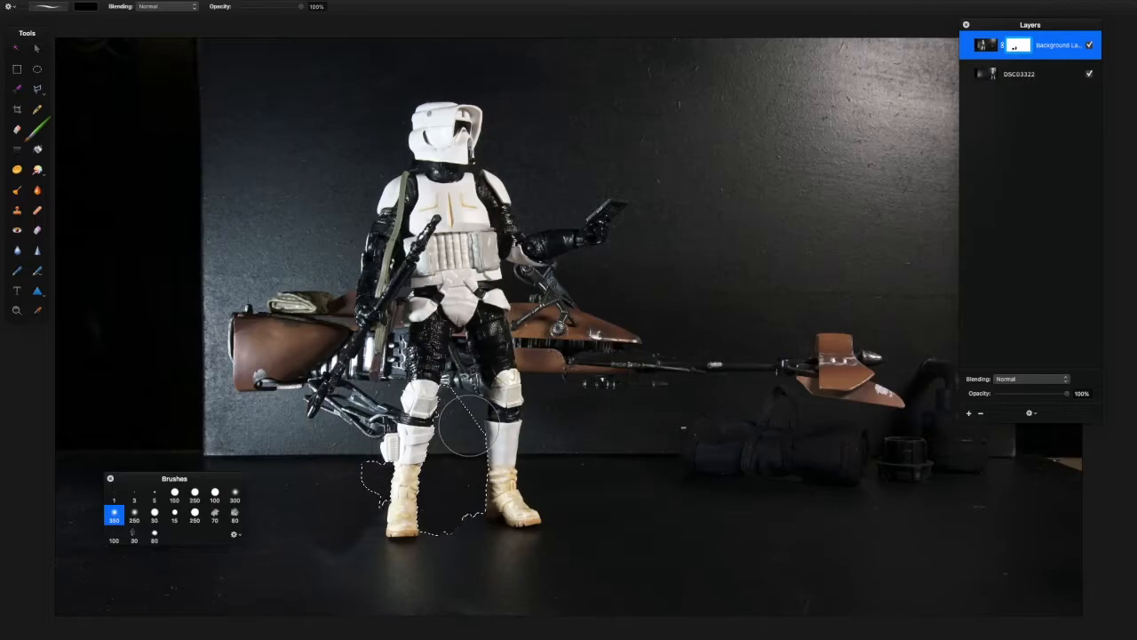
key("super+d")
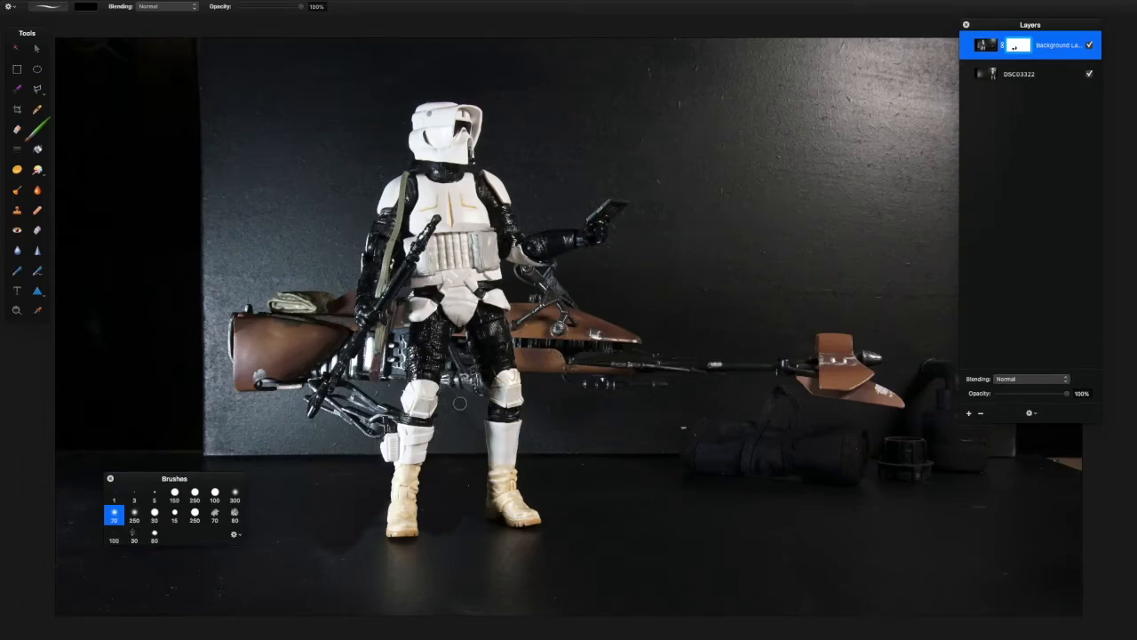
Paint white on the mask with the soft 250 brush to restore the floor beside the boot, and switch back to black.
left_click(85, 6)
left_click(55, 29)
left_click(135, 515)
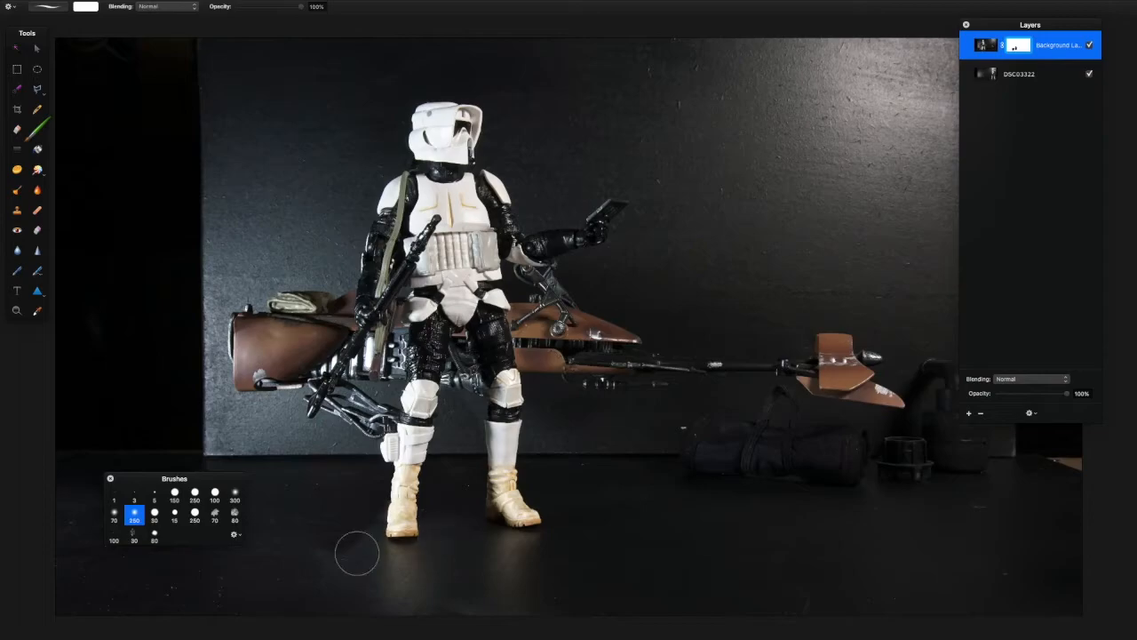
key("x")
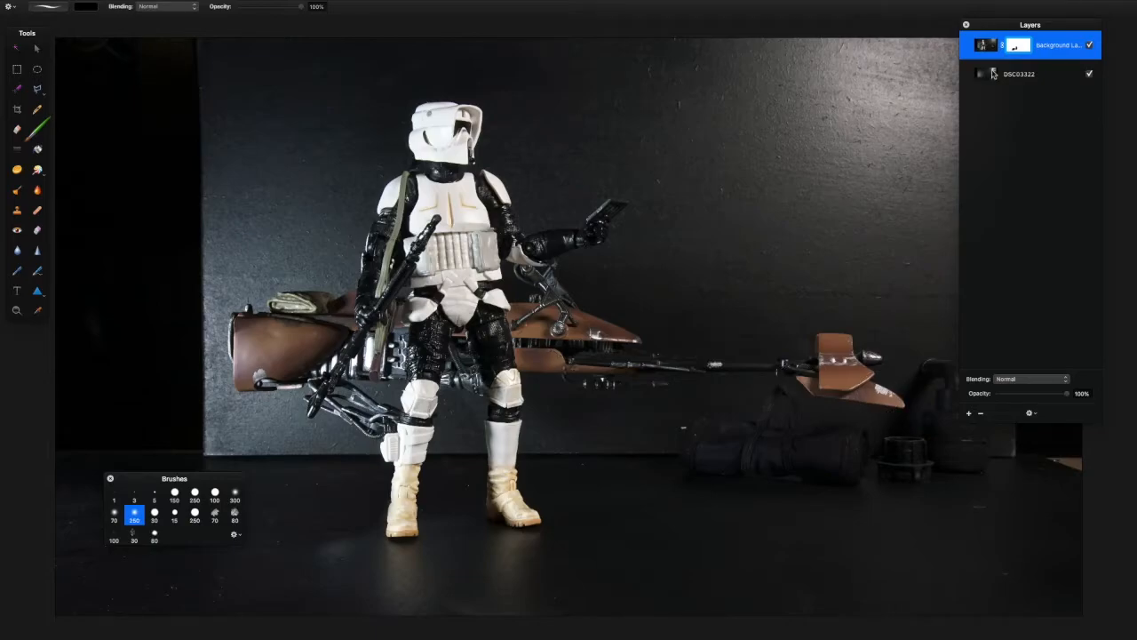
Add the DSC03321 photo as the top layer, aligned with the canvas, and give it a layer mask.
left_click_drag(984, 25, 1063, 26)
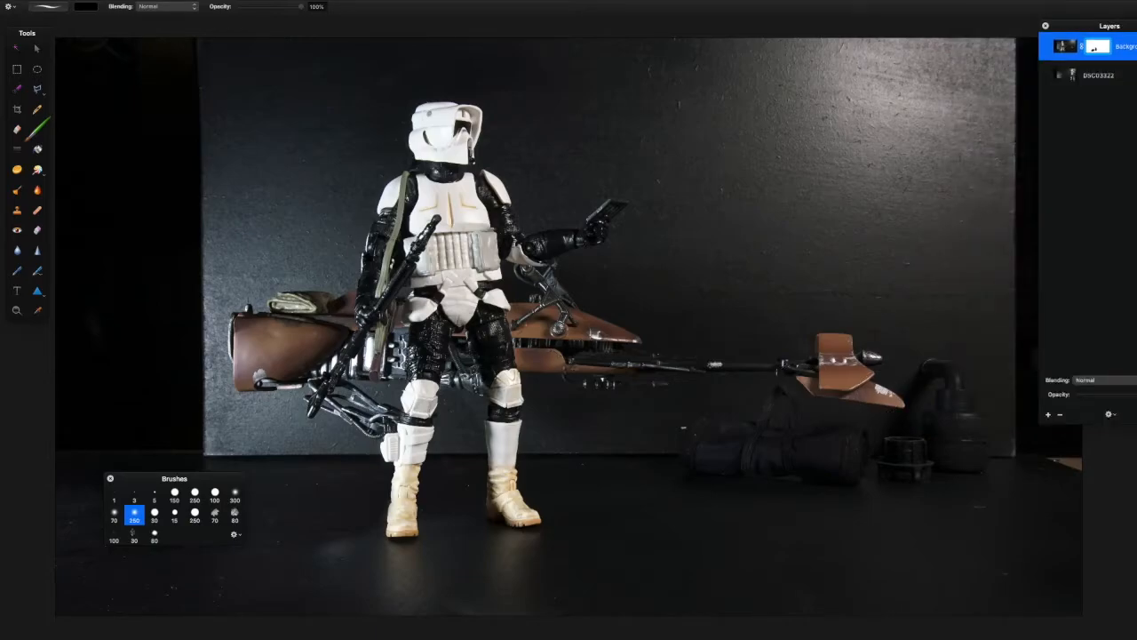
key("Tab")
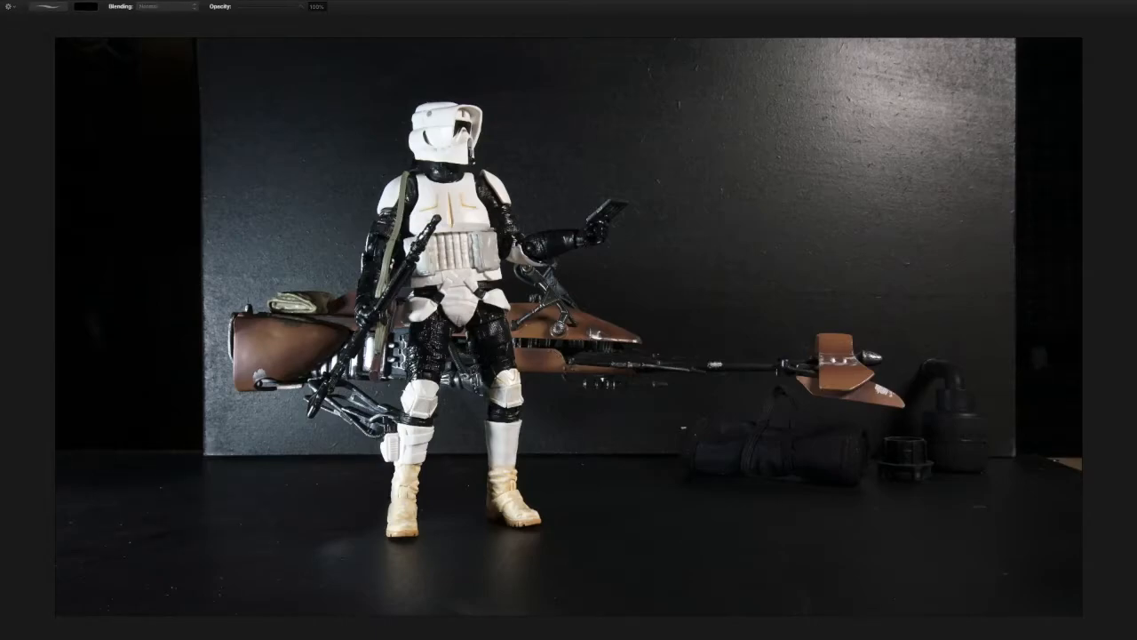
left_click_drag(13, 133, 583, 247)
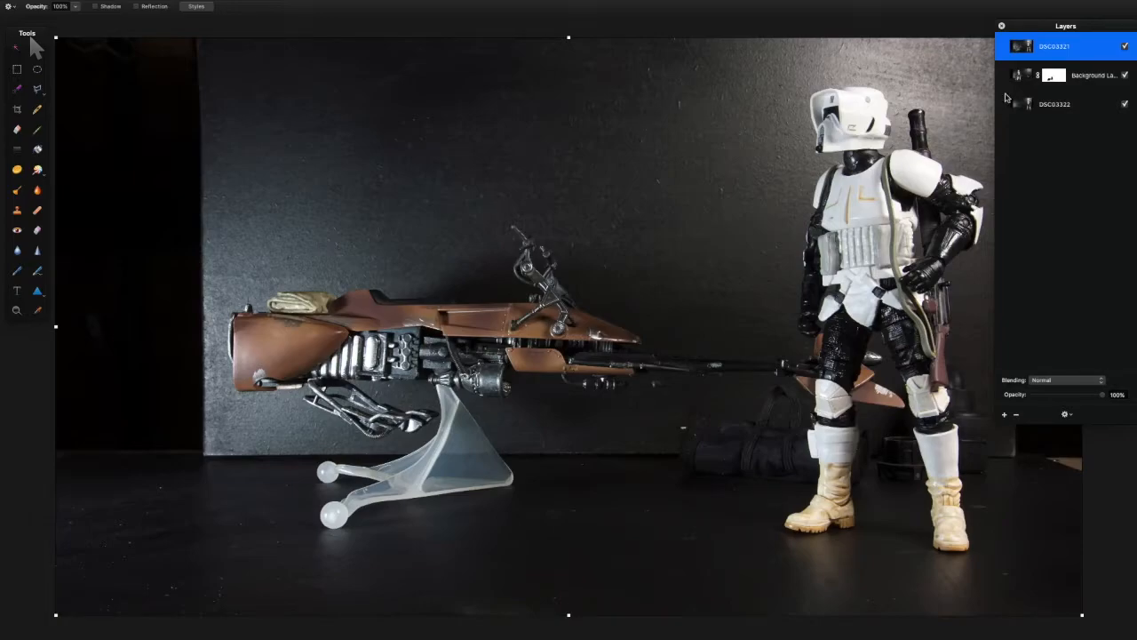
right_click(1026, 50)
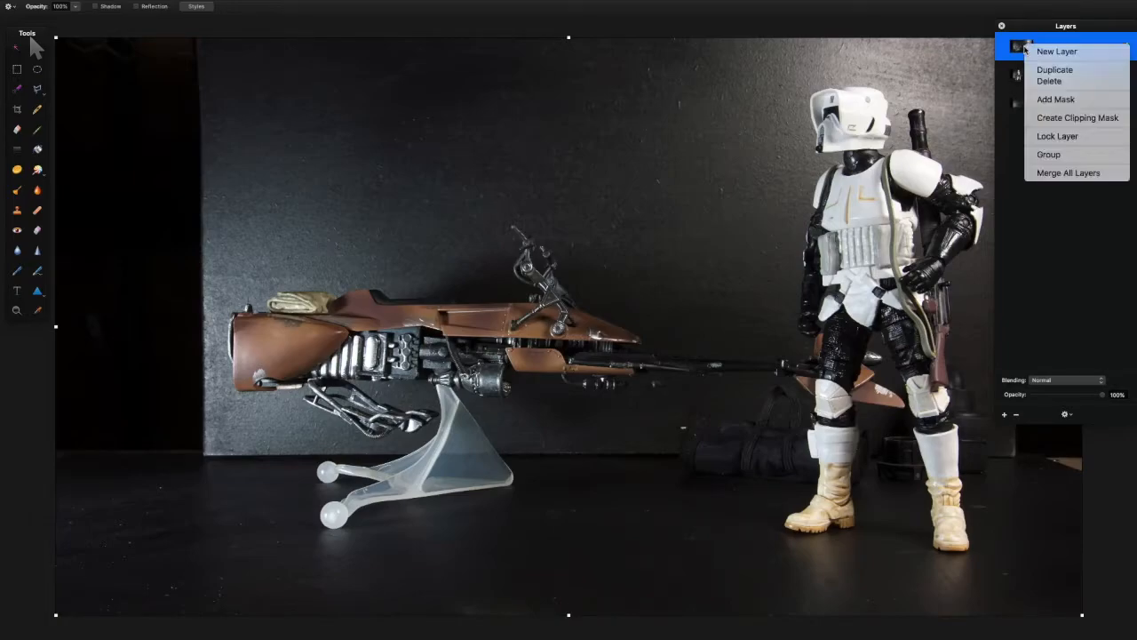
left_click(1052, 99)
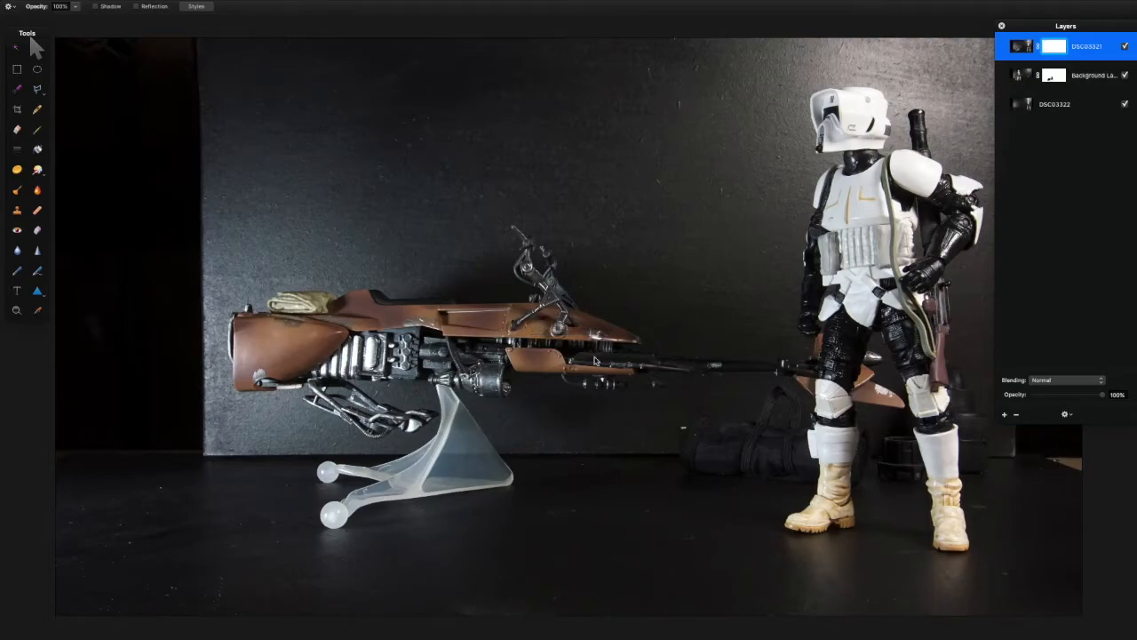
Paint black on the DSC03321 mask with an enlarged soft brush to reveal the left trooper's head and torso, and save.
left_click(37, 131)
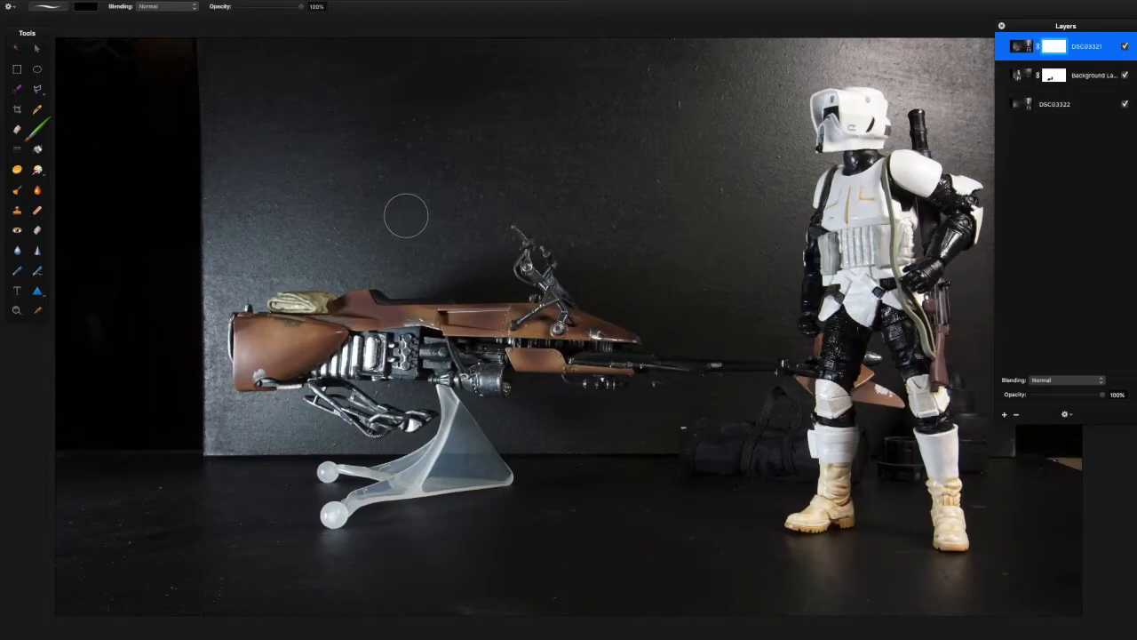
key("]")
key("]")
key("]")
key("]")
key("]")
key("]")
key("]")
key("]")
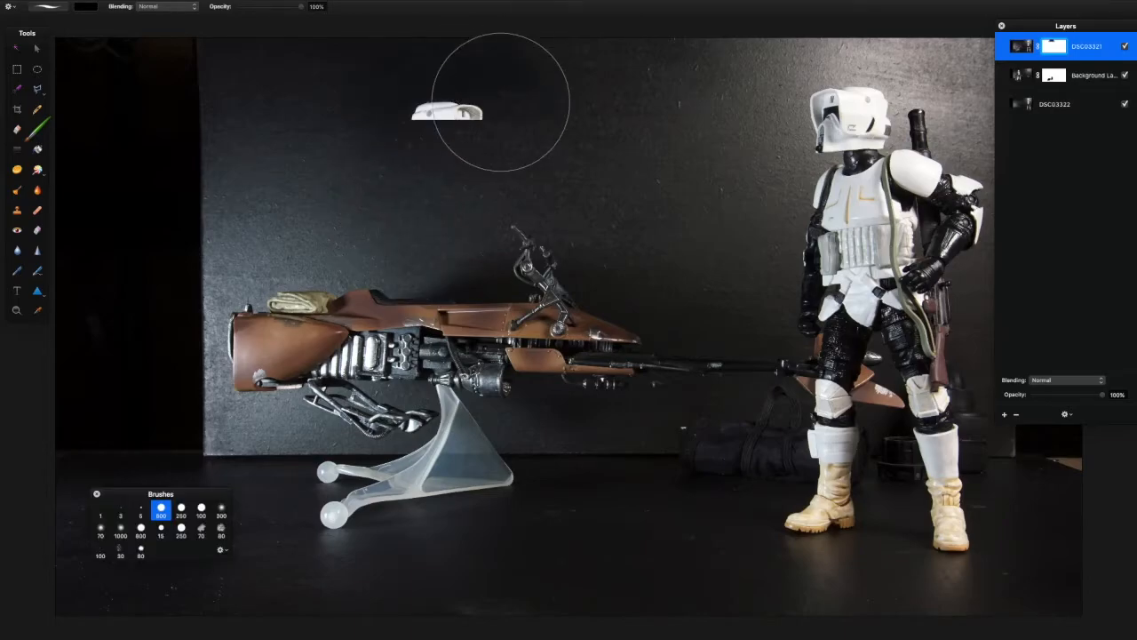
mouse_move(501, 101)
left_mouse_down()
mouse_move(462, 120)
mouse_move(446, 203)
mouse_move(467, 218)
mouse_move(587, 209)
mouse_move(553, 186)
mouse_move(571, 227)
left_mouse_up()
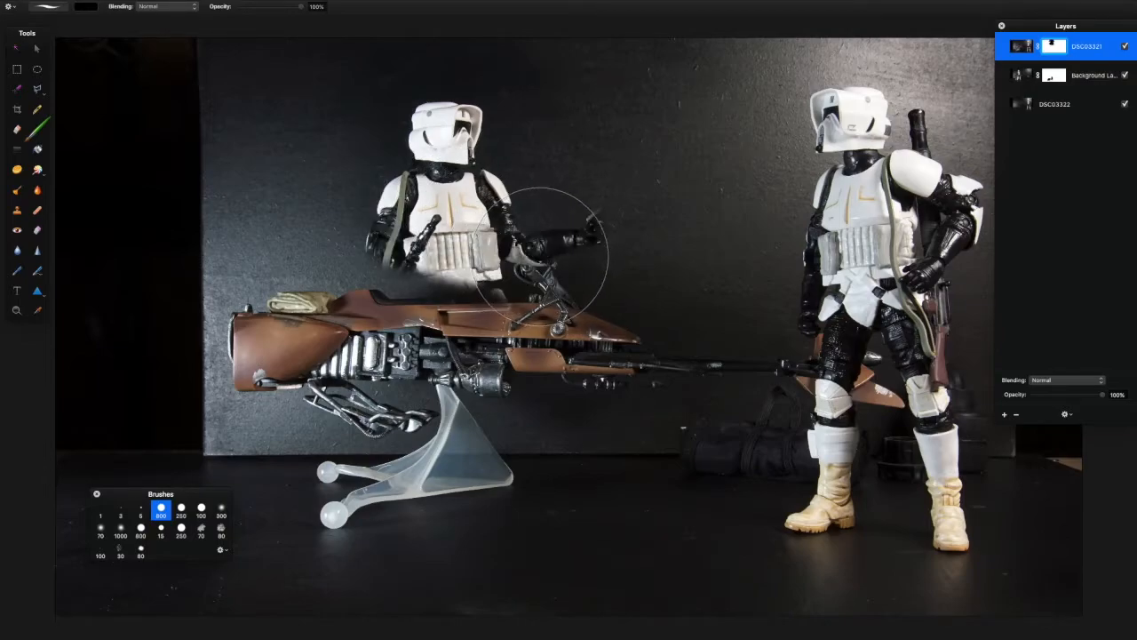
key("super+s")
Continue painting black on the mask to reveal the left trooper's outstretched hand, legs and surrounding wall and floor, saving the document.
mouse_move(610, 190)
left_mouse_down()
mouse_move(445, 343)
mouse_move(342, 494)
mouse_move(380, 552)
mouse_move(496, 555)
left_mouse_up()
key("super+s")
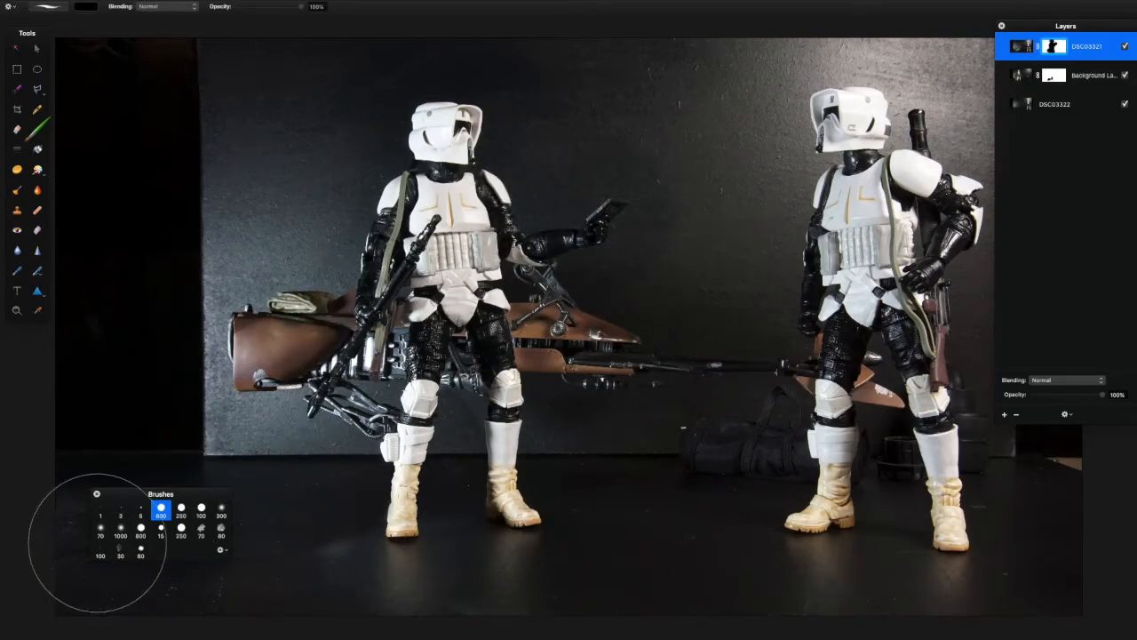
key("super+s")
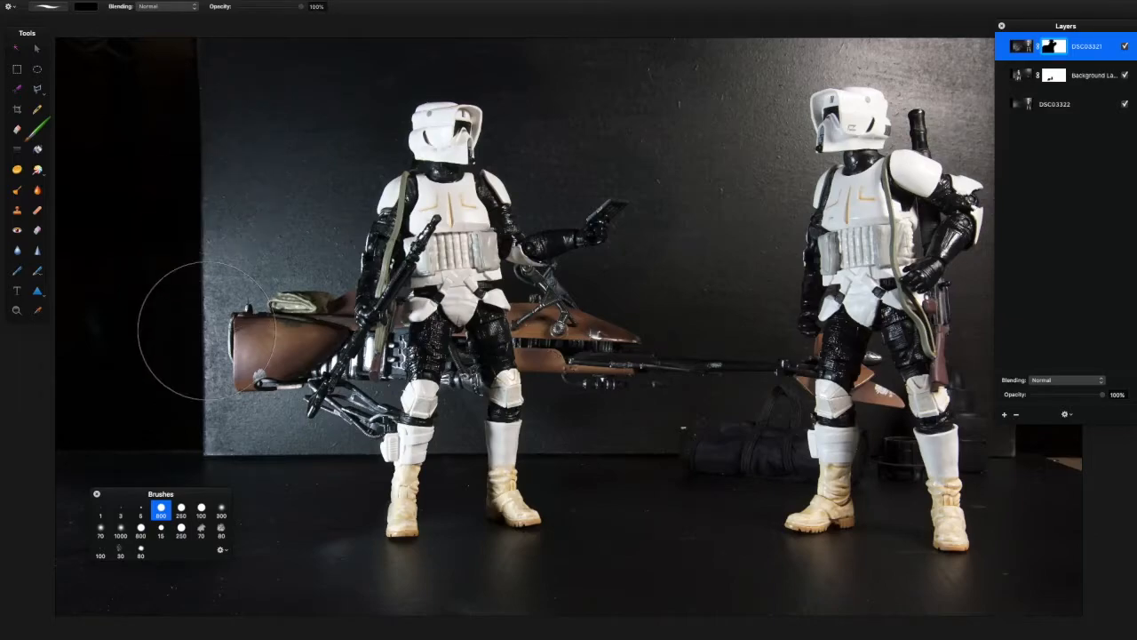
key("super+s")
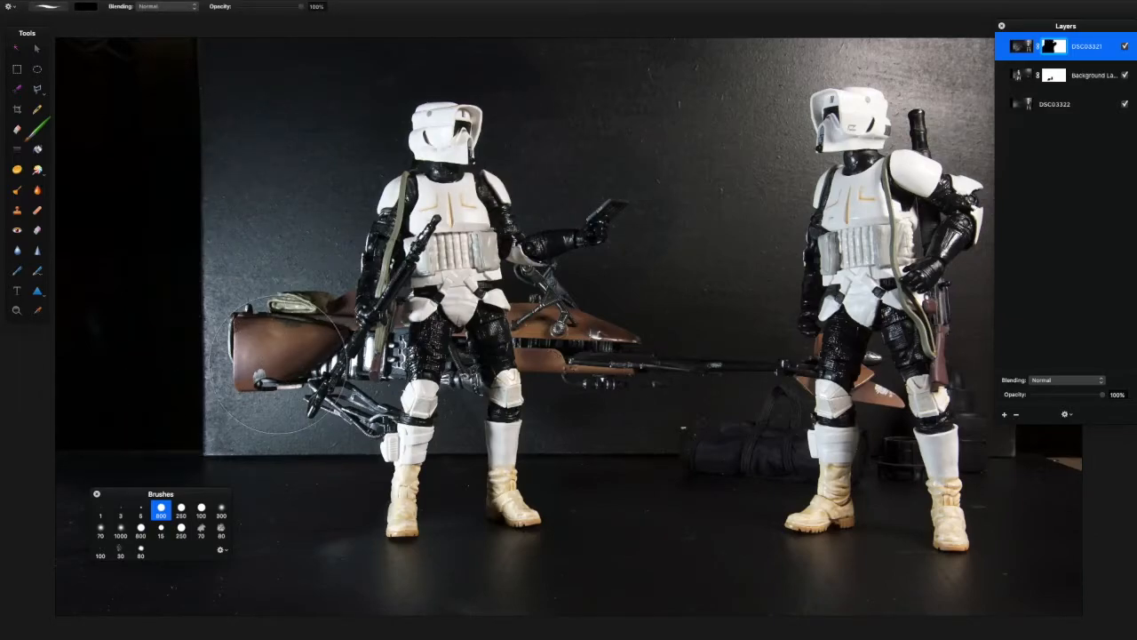
left_click_drag(171, 495, 124, 481)
left_click(50, 479)
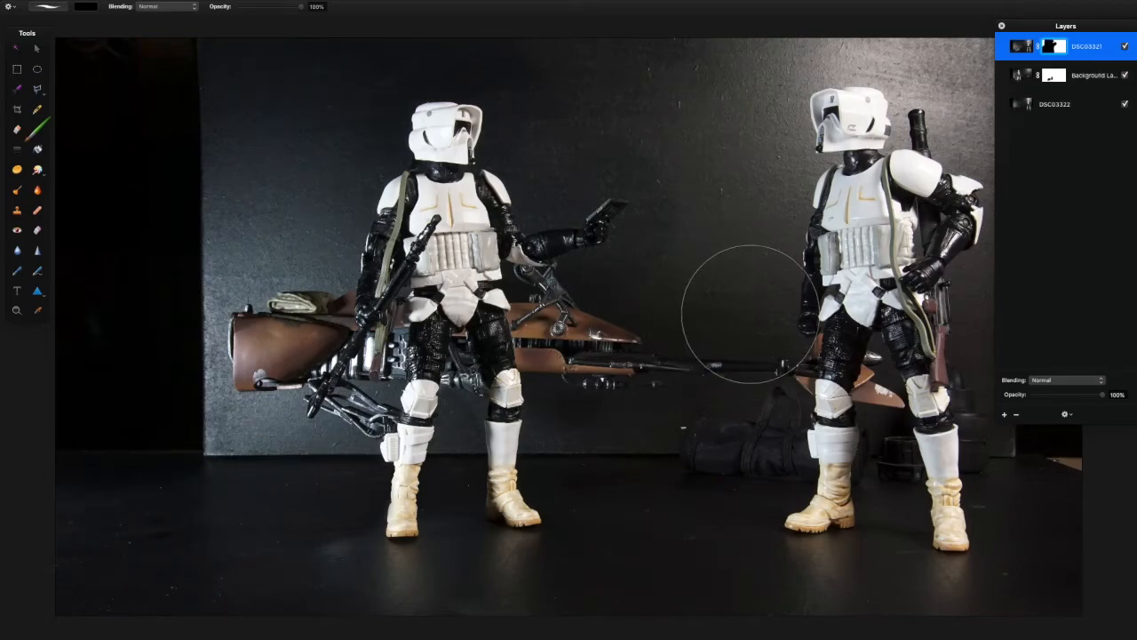
Group the DSC03321, Background Layer and DSC03322 layers.
left_click_drag(1040, 26, 1100, 31)
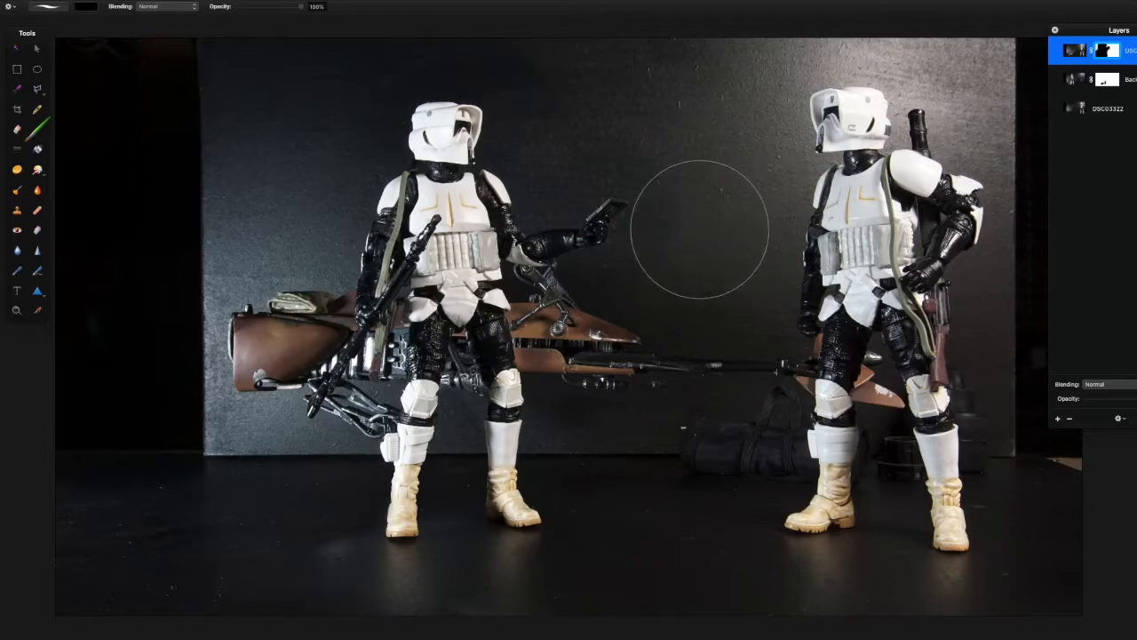
key("bracketleft")
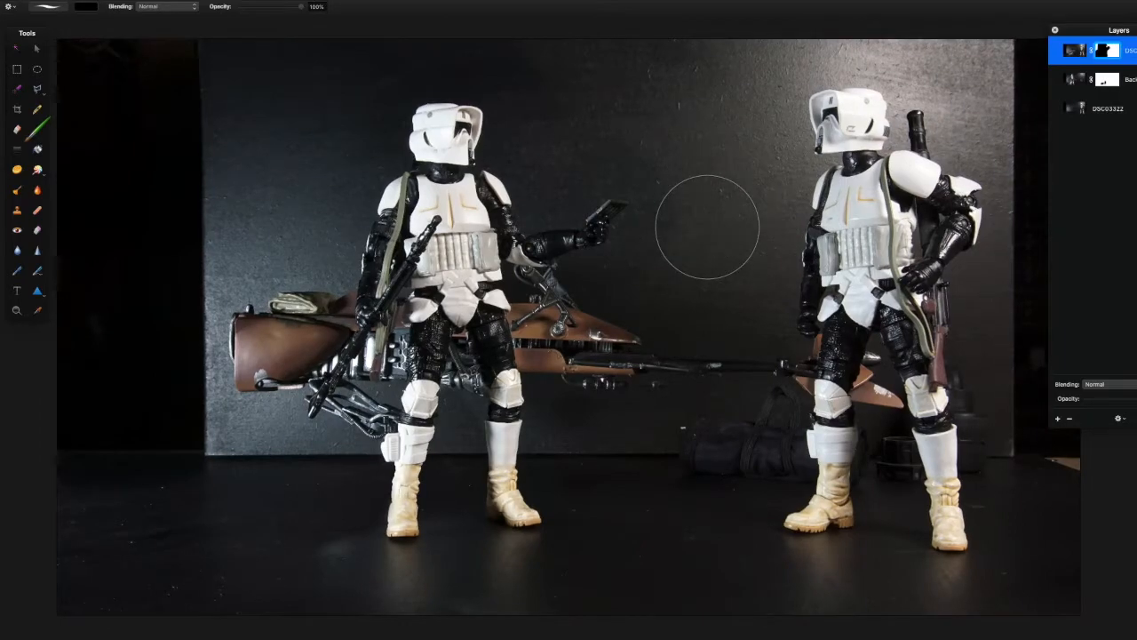
key("super+minus")
key("super+minus")
key("super+equal")
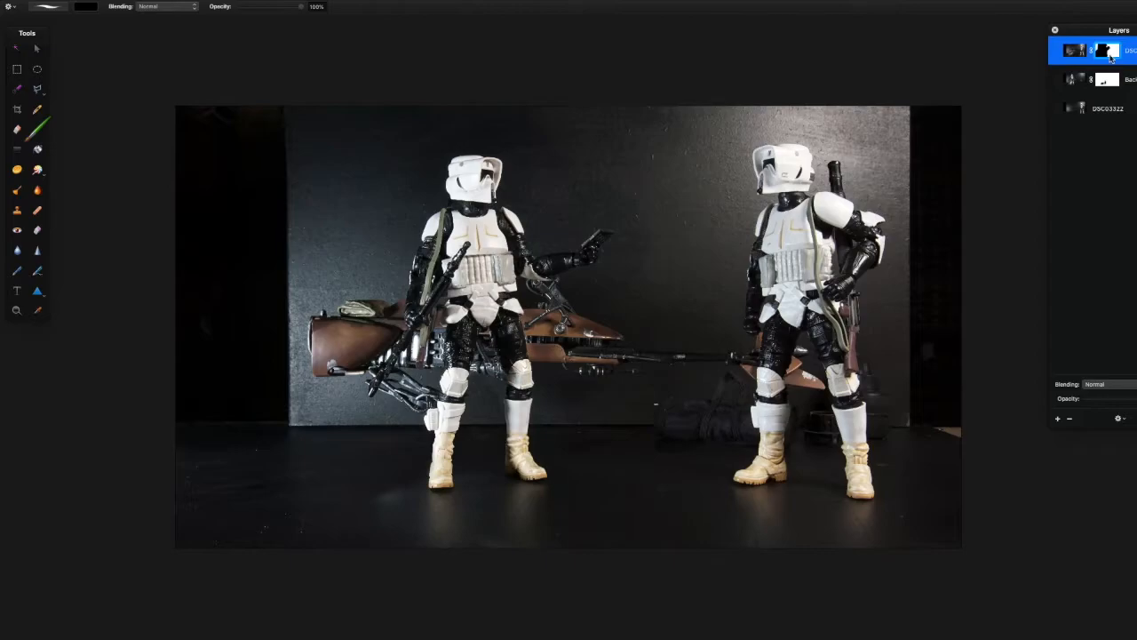
left_click_drag(1106, 34, 1029, 47)
left_click(996, 123, "shift")
key("super+g")
Duplicate the group and merge the copy into a single layer.
right_click(1011, 61)
left_click(1032, 70)
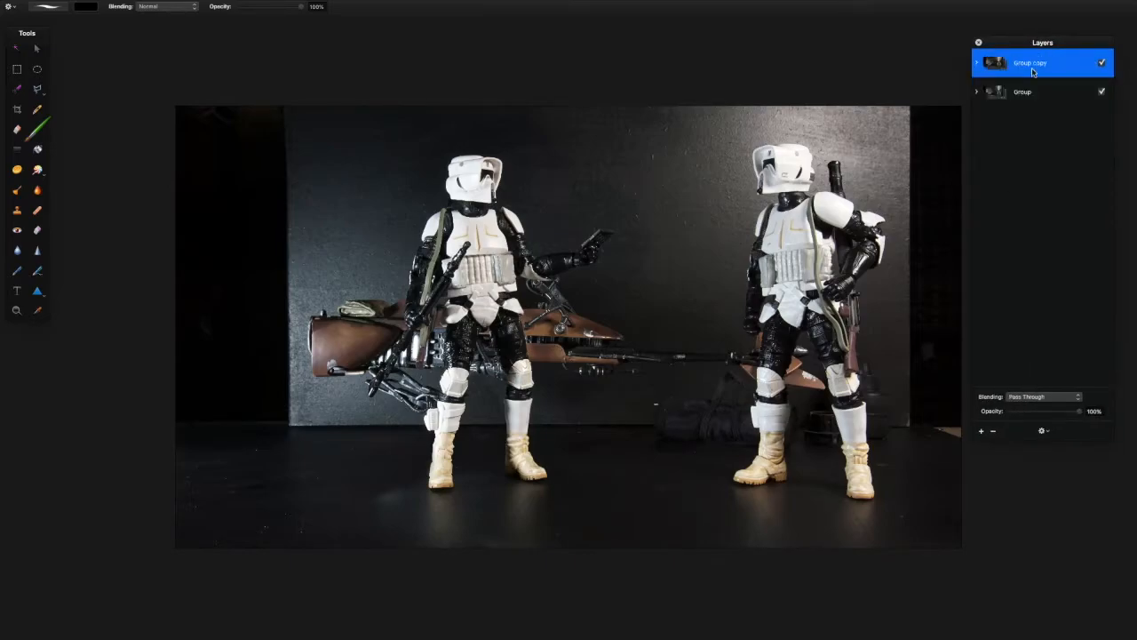
right_click(1027, 65)
left_click(1028, 155)
Enlarge the merged Group copy layer from its upper-right corner so it extends beyond the canvas's left and bottom edges.
key("super+t")
left_click_drag(152, 557, 119, 589)
left_click_drag(512, 411, 491, 410)
key("Return")
left_click_drag(271, 302, 290, 299)
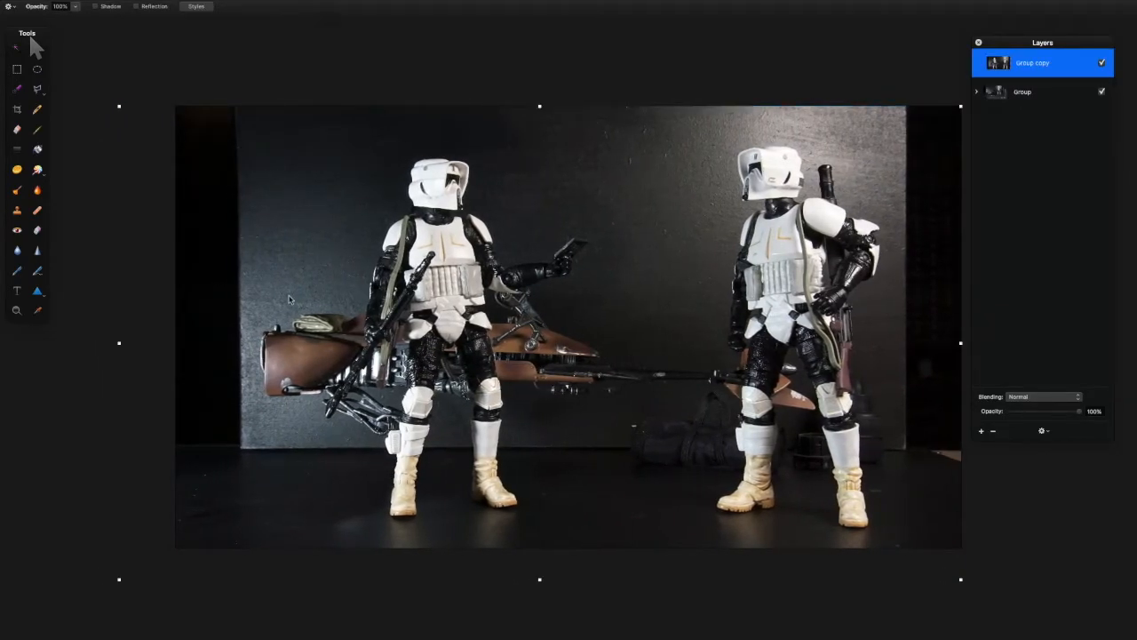
Clone the wall texture over the dark strip behind the right trooper, extending the wall to the canvas's right edge.
left_click(19, 212)
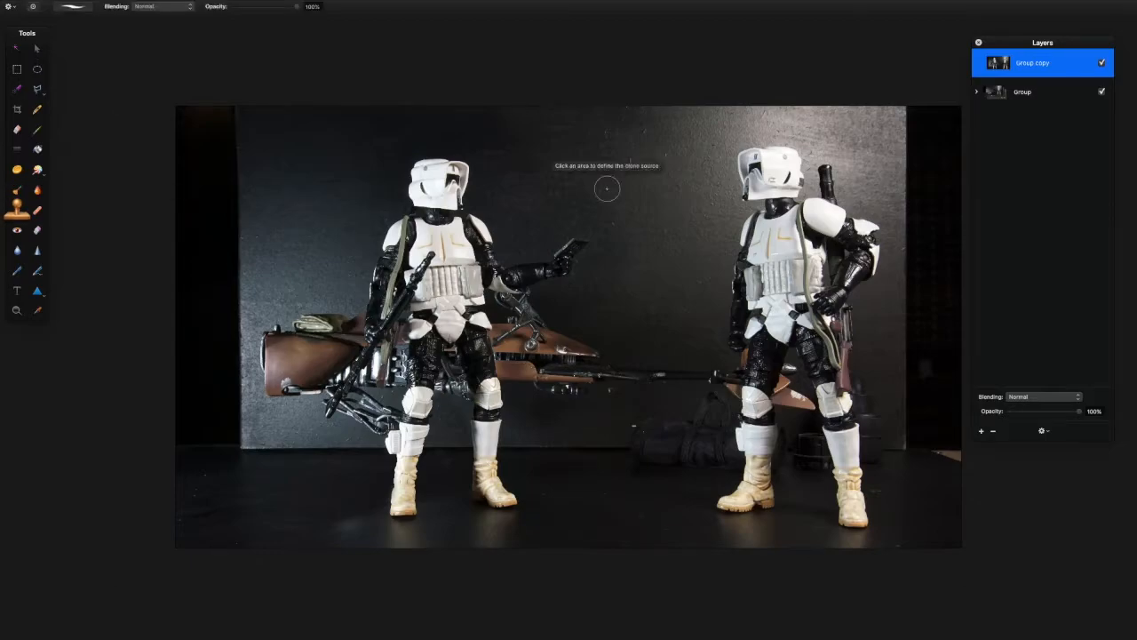
left_click(891, 123)
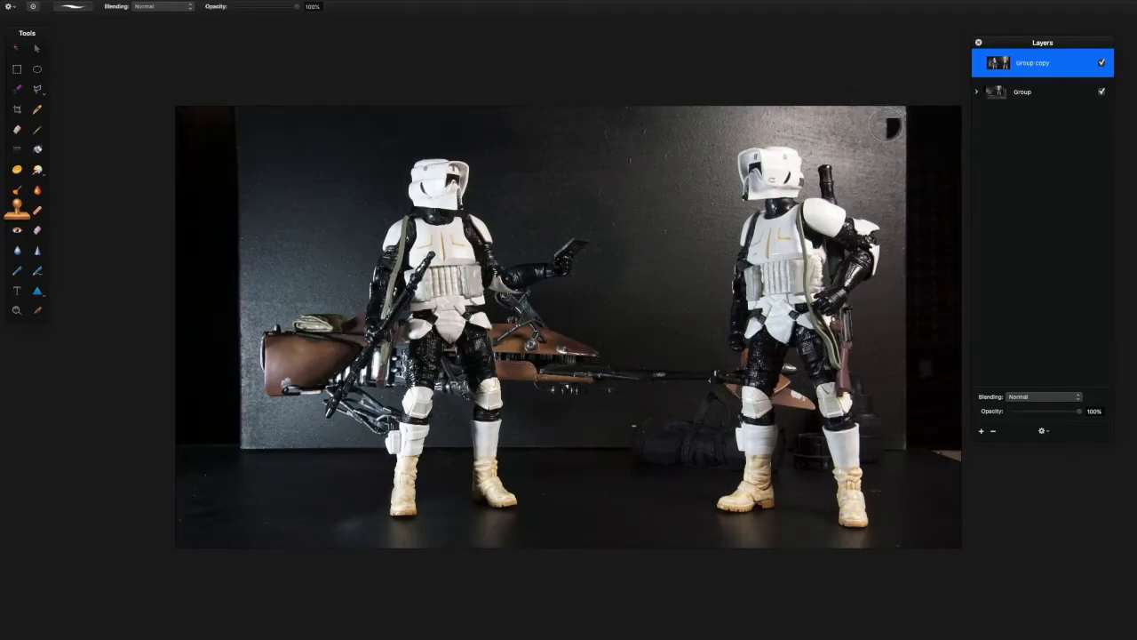
mouse_move(889, 125)
left_mouse_down()
mouse_move(921, 113)
mouse_move(906, 409)
left_mouse_up()
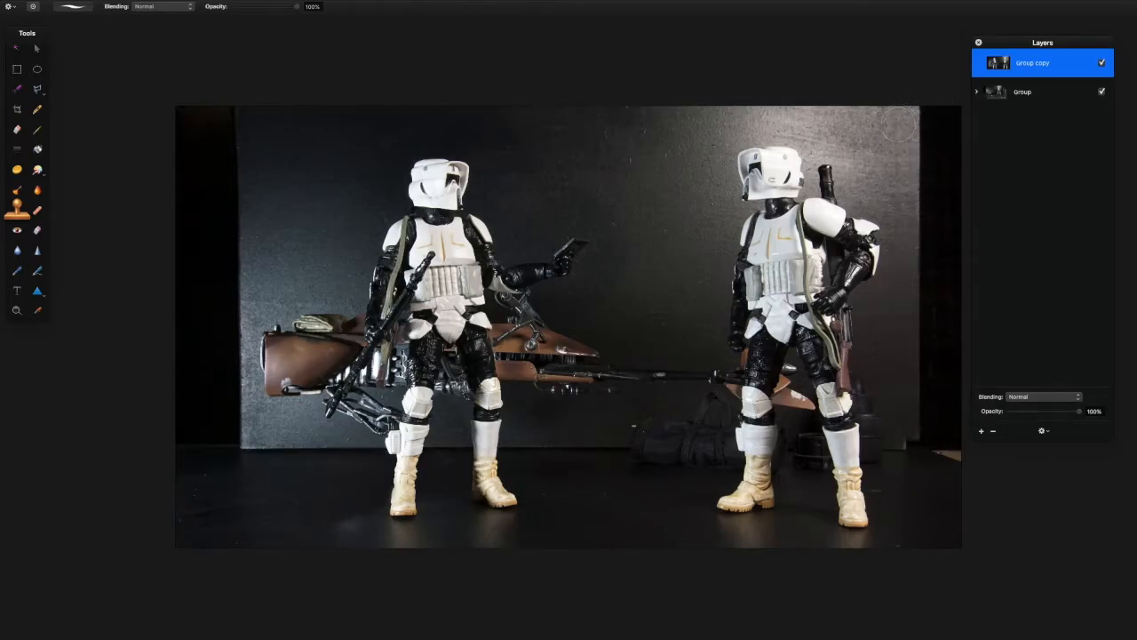
mouse_move(901, 124)
left_mouse_down()
mouse_move(927, 117)
mouse_move(926, 406)
left_mouse_up()
mouse_move(933, 99)
left_mouse_down()
mouse_move(927, 413)
mouse_move(930, 426)
mouse_move(955, 108)
mouse_move(949, 424)
left_mouse_up()
mouse_move(952, 105)
left_mouse_down()
mouse_move(944, 266)
mouse_move(954, 314)
mouse_move(962, 243)
mouse_move(954, 422)
left_mouse_up()
left_click(945, 274, "alt")
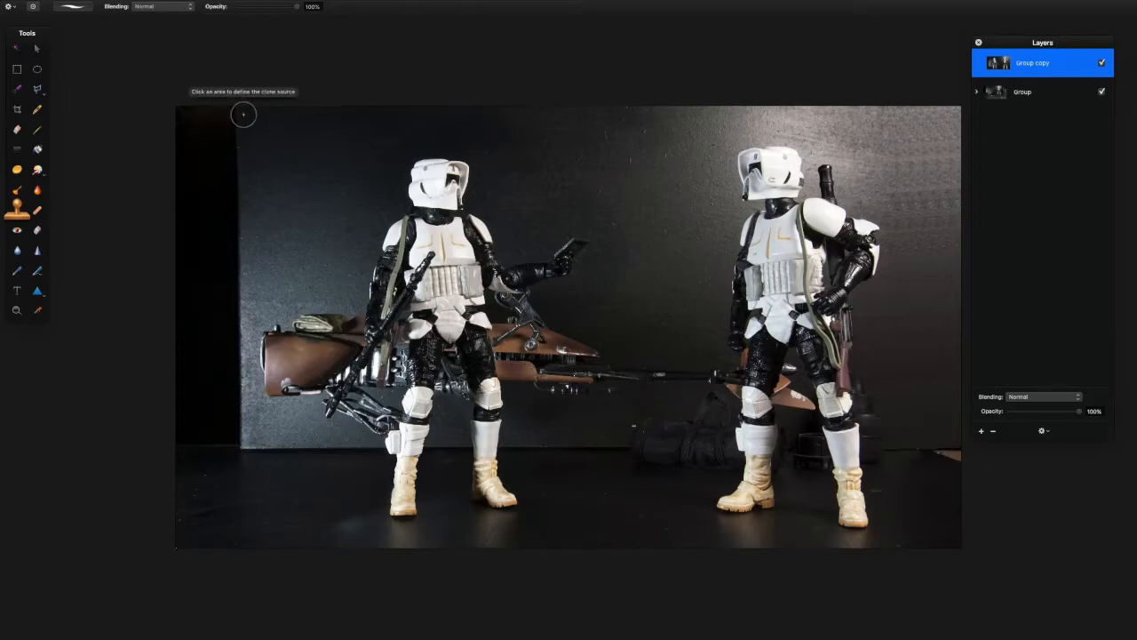
Clone the wall texture over the dark strip behind the speeder's rear, extending the wall toward the canvas's left edge.
left_click_drag(238, 107, 244, 446)
key("super+z")
mouse_move(244, 118)
left_mouse_down()
mouse_move(233, 161)
mouse_move(242, 446)
left_mouse_up()
left_click_drag(223, 180, 230, 444)
left_click_drag(218, 111, 215, 438)
left_click_drag(203, 133, 206, 411)
mouse_move(189, 111)
left_mouse_down()
mouse_move(203, 434)
mouse_move(187, 116)
mouse_move(188, 402)
left_mouse_up()
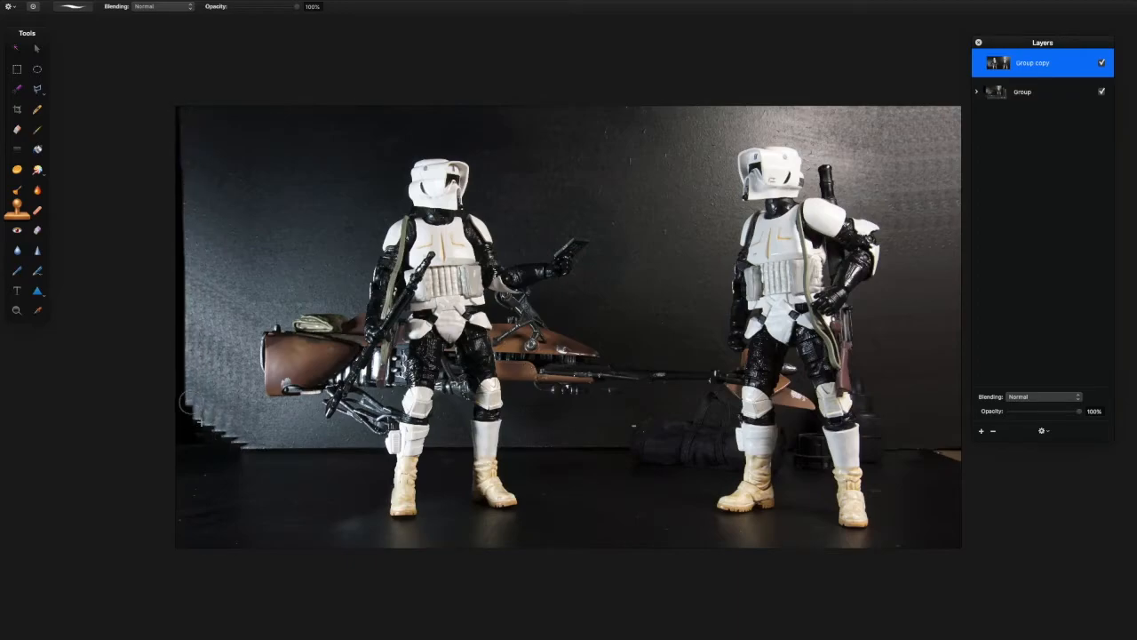
Clone the wall's lower edge across the ragged area near the left canvas edge to continue the straight floor line.
left_click(270, 454, "alt")
mouse_move(234, 453)
left_mouse_down()
mouse_move(198, 451)
mouse_move(251, 450)
mouse_move(195, 448)
mouse_move(212, 367)
mouse_move(215, 421)
mouse_move(165, 399)
left_mouse_up()
left_click(252, 455, "alt")
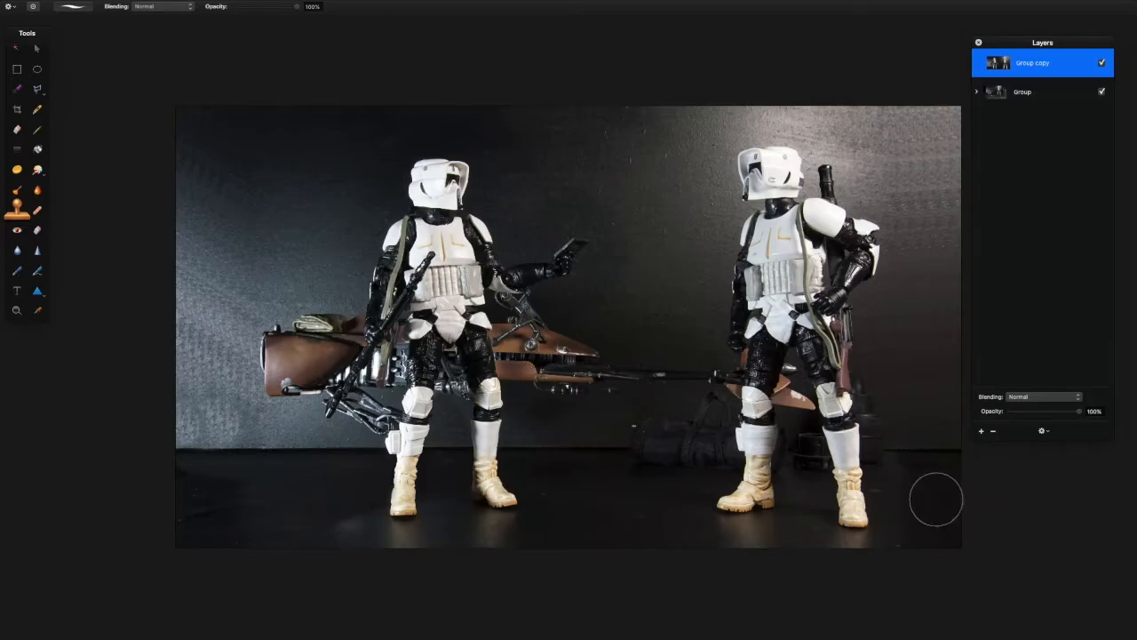
Repair the floor near the left and right canvas edges with the Repair tool at 125 px and view the result without panels.
left_click(36, 212)
left_click_drag(176, 465, 467, 474)
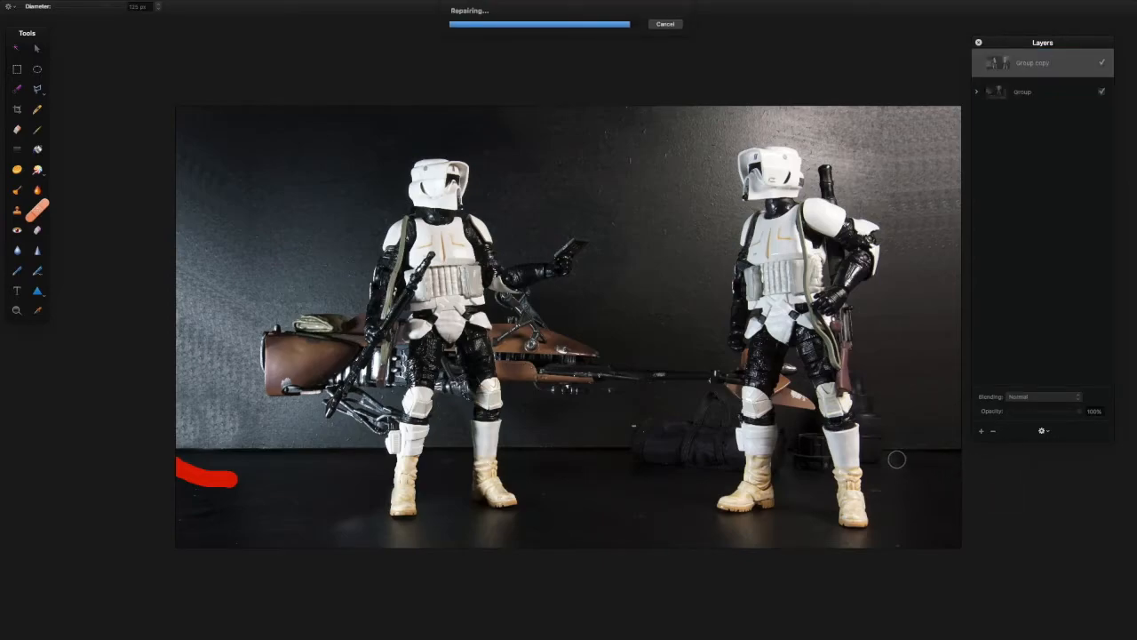
left_click_drag(928, 472, 967, 476)
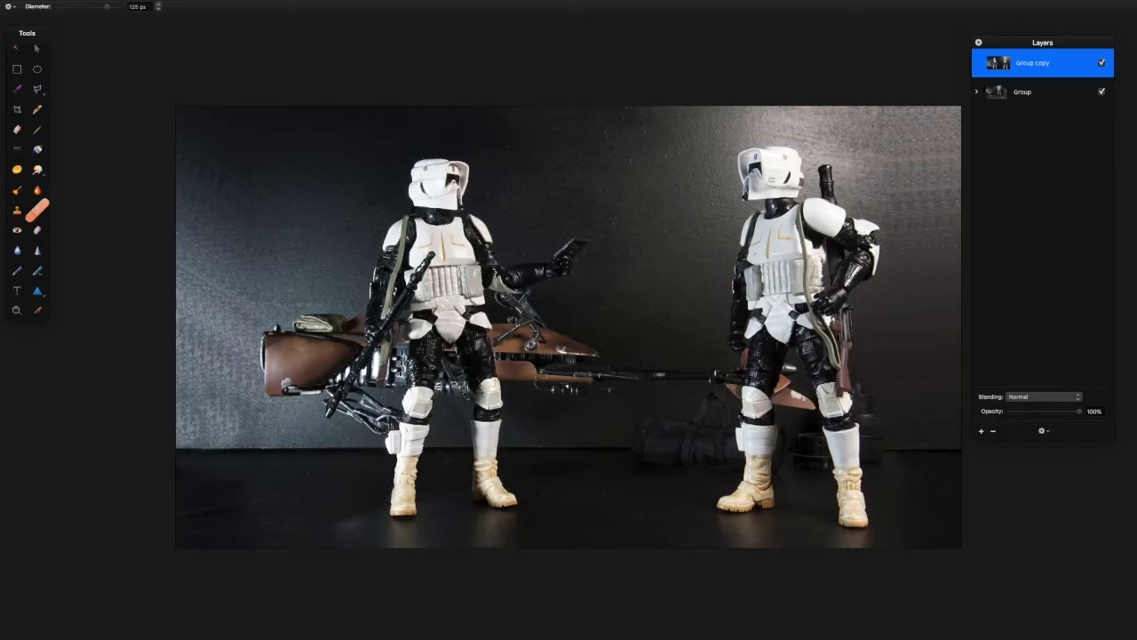
key("Tab")
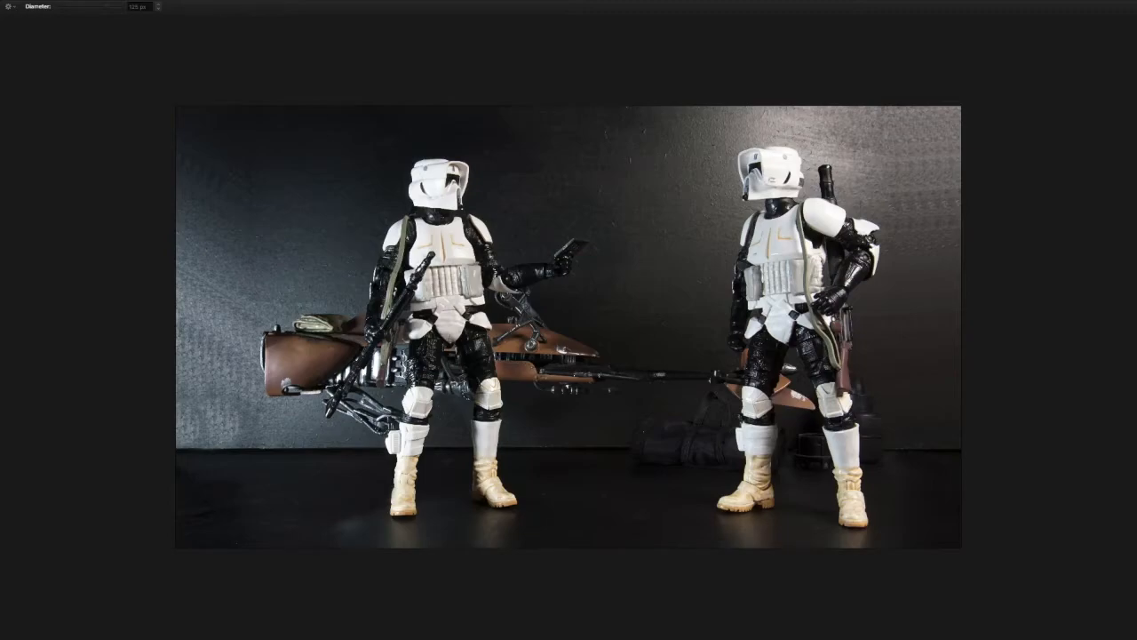
Place the Pill Lights FX image over the left trooper and a duplicate of it over the right trooper.
left_click_drag(115, 138, 565, 236)
left_click_drag(565, 235, 564, 234)
left_click_drag(489, 223, 908, 228)
Set the blending mode of both Pill Lights FX layers to Screen.
left_click(1030, 91)
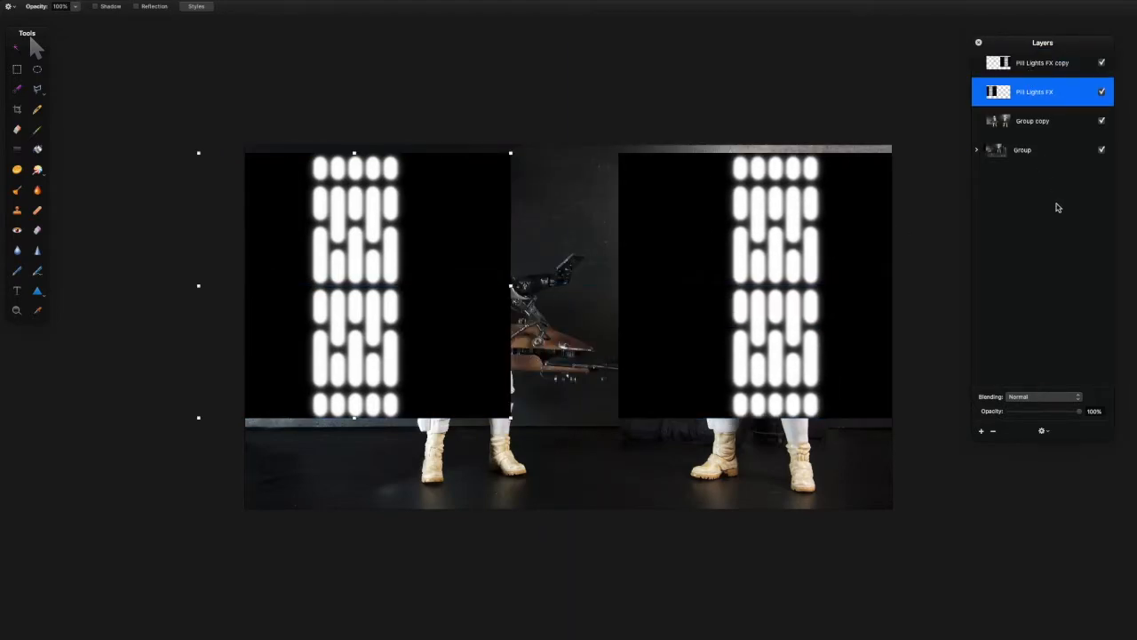
left_click(1037, 400)
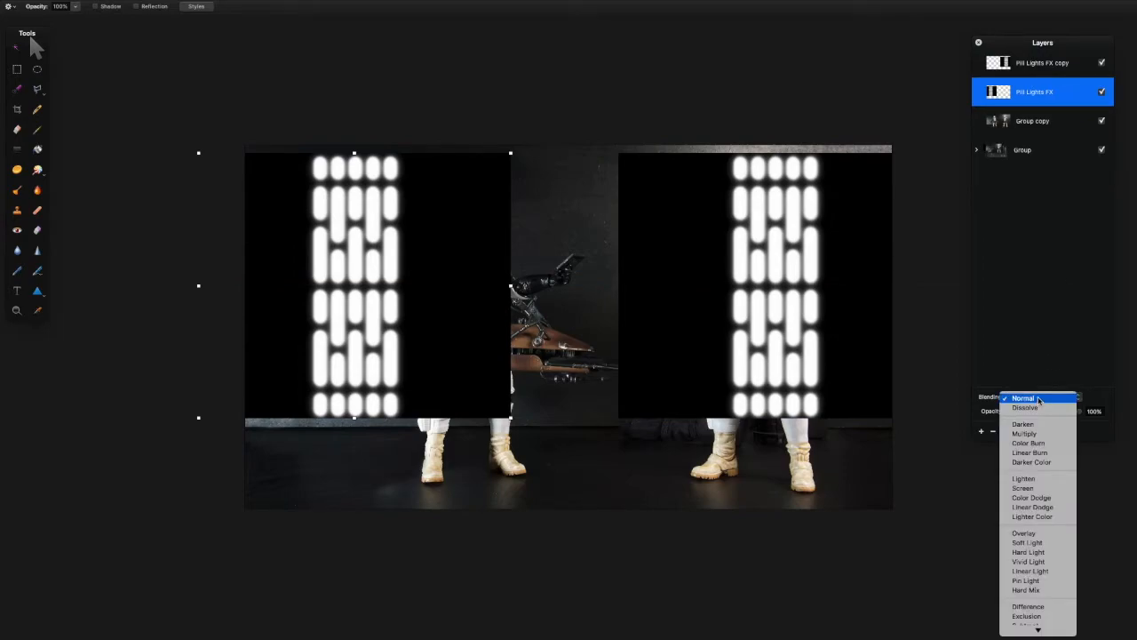
left_click(1031, 488)
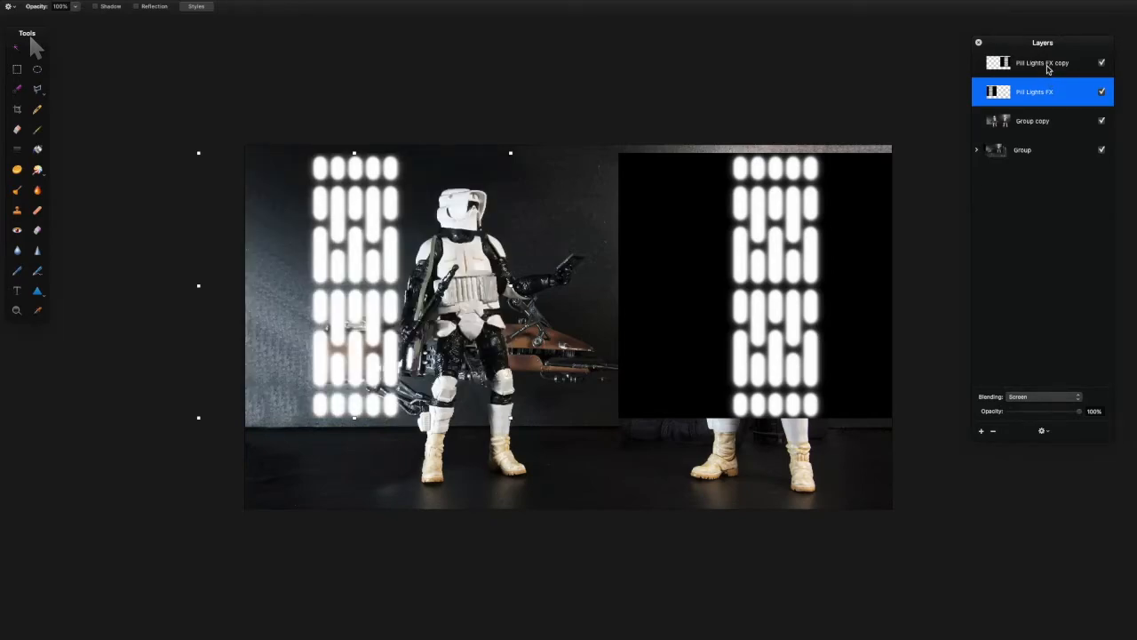
left_click(1049, 69)
left_click(1041, 397)
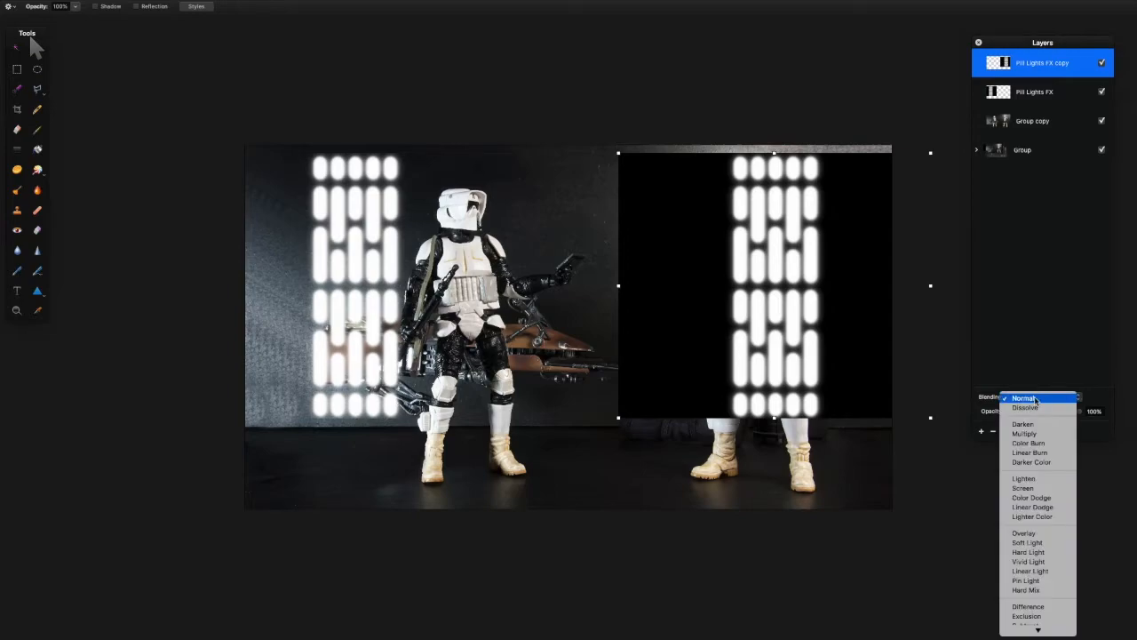
left_click(1028, 487)
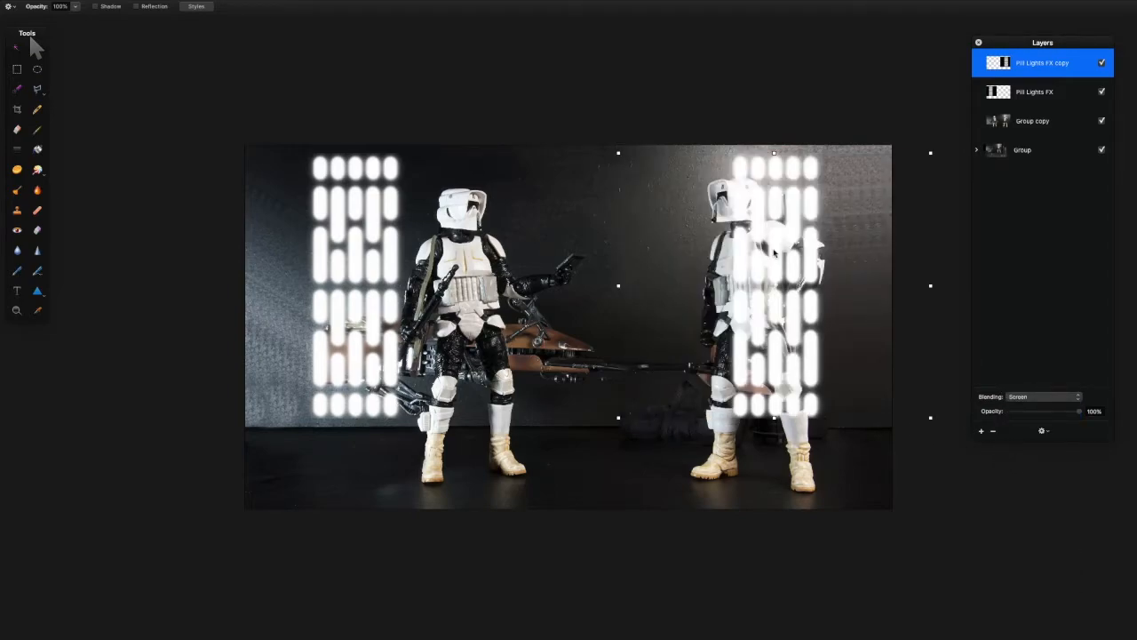
Move the two pill light panels outward, one toward each side edge of the canvas, clear of the troopers' bodies.
left_click(1004, 92)
left_click_drag(376, 268, 321, 273)
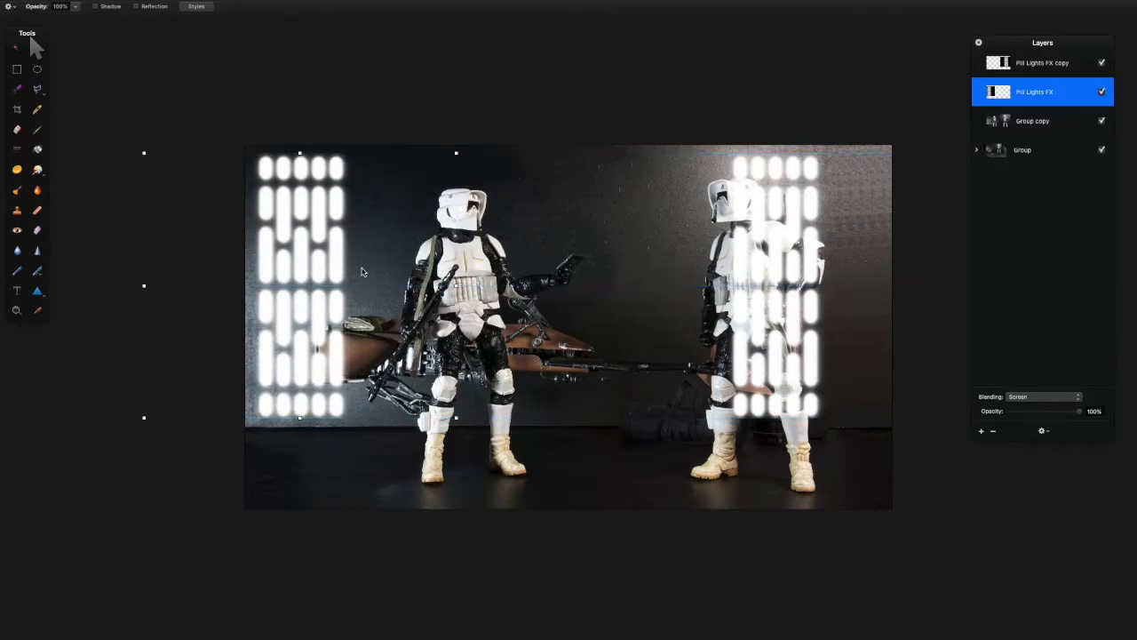
left_click(1007, 65)
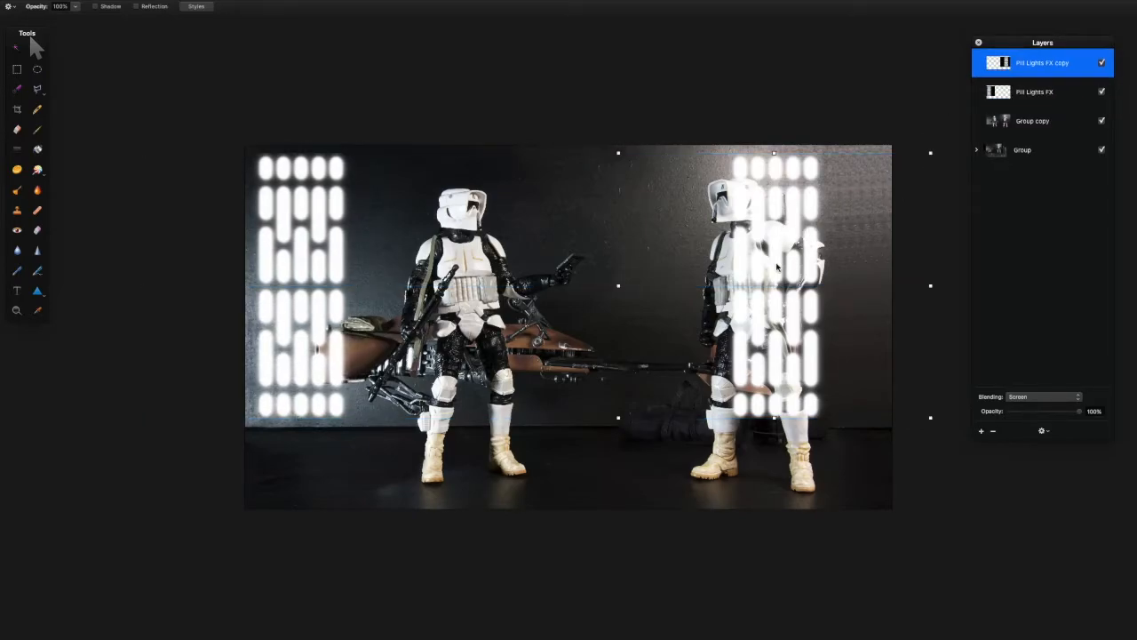
left_click_drag(795, 266, 839, 269)
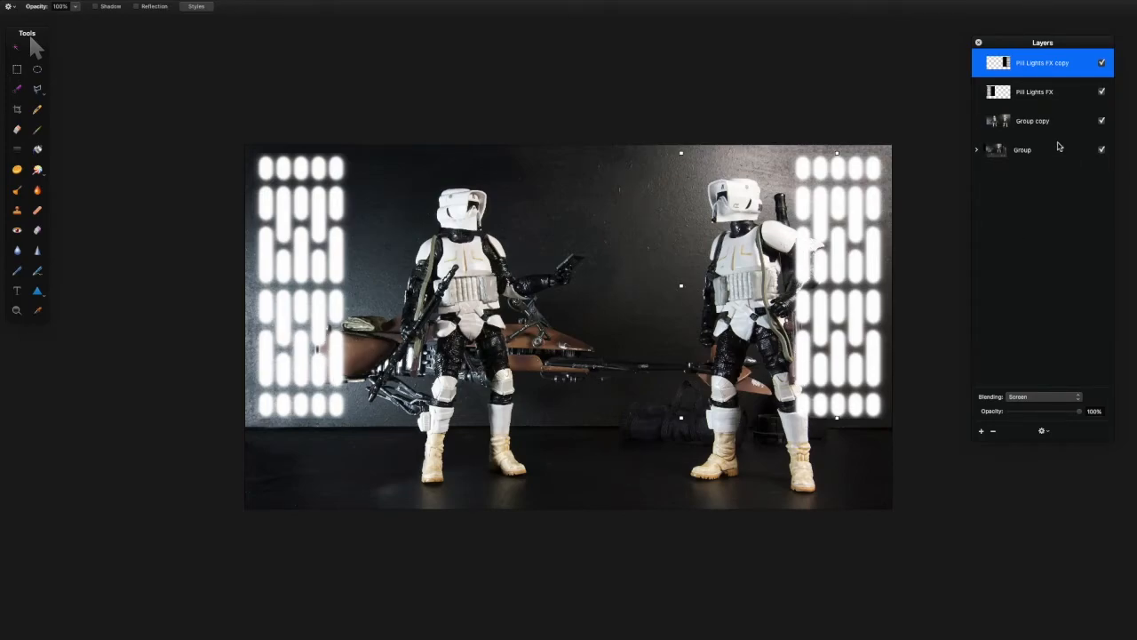
Hide both Pill Lights FX layers and select the speeder's rear body on the Group copy layer with the paint selection tool.
left_click(1009, 125)
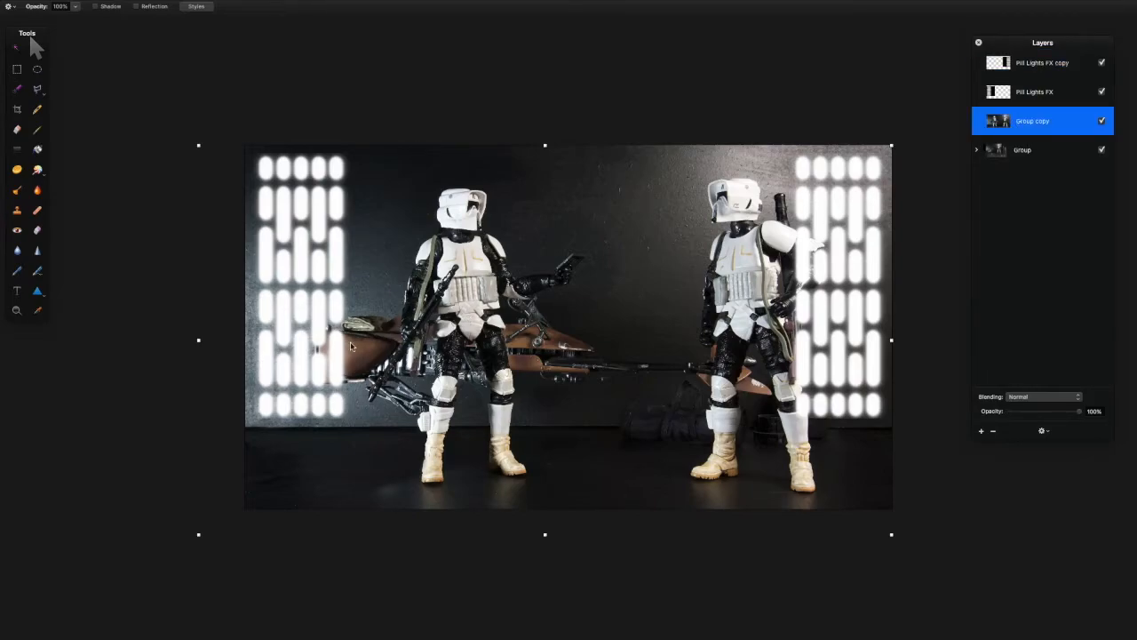
left_click(1102, 91)
left_click(1101, 63)
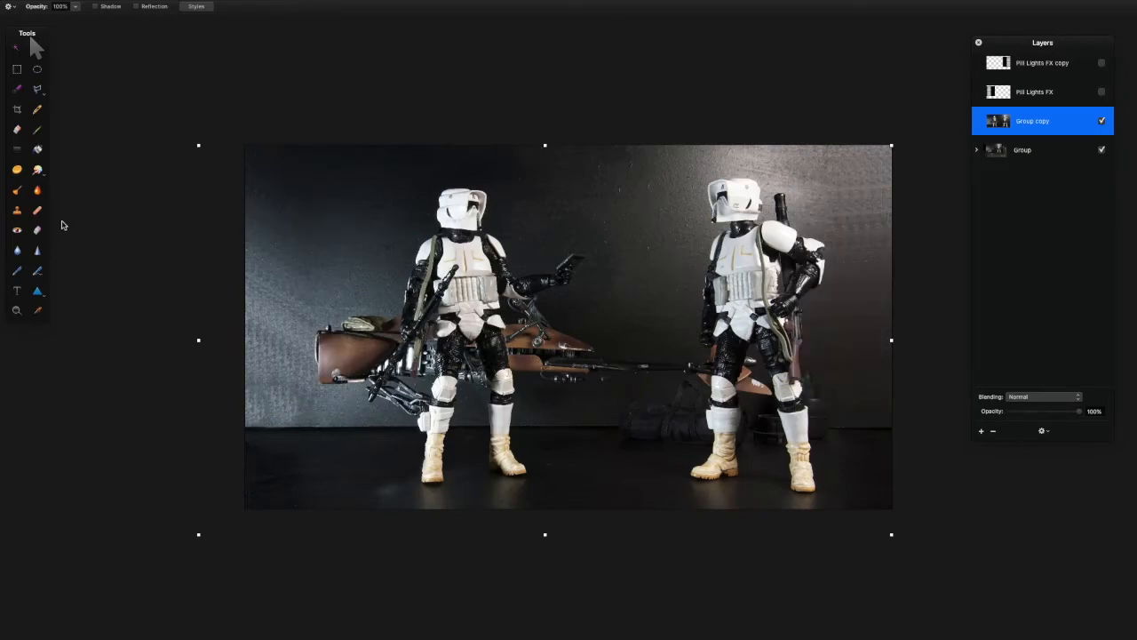
left_click(18, 89)
left_click(324, 340)
mouse_move(321, 345)
left_mouse_down()
mouse_move(325, 376)
mouse_move(331, 332)
mouse_move(355, 323)
mouse_move(366, 362)
left_mouse_up()
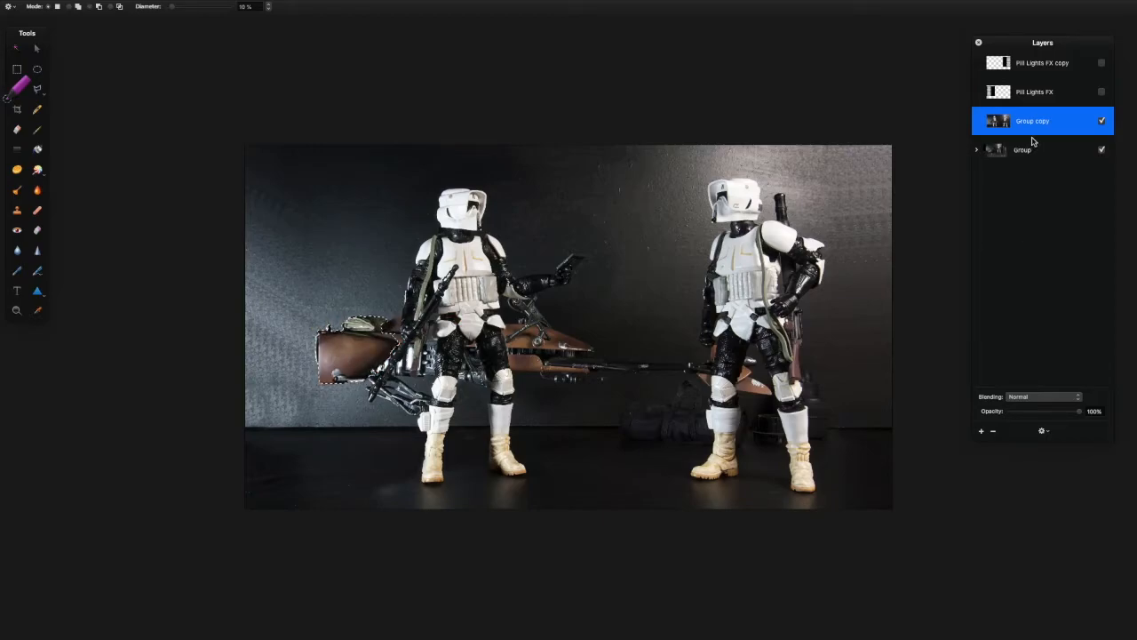
Show the Pill Lights FX layer, mask it with the inverted speeder selection to reveal the rear body, and deselect.
left_click(1101, 94)
left_click(1039, 96)
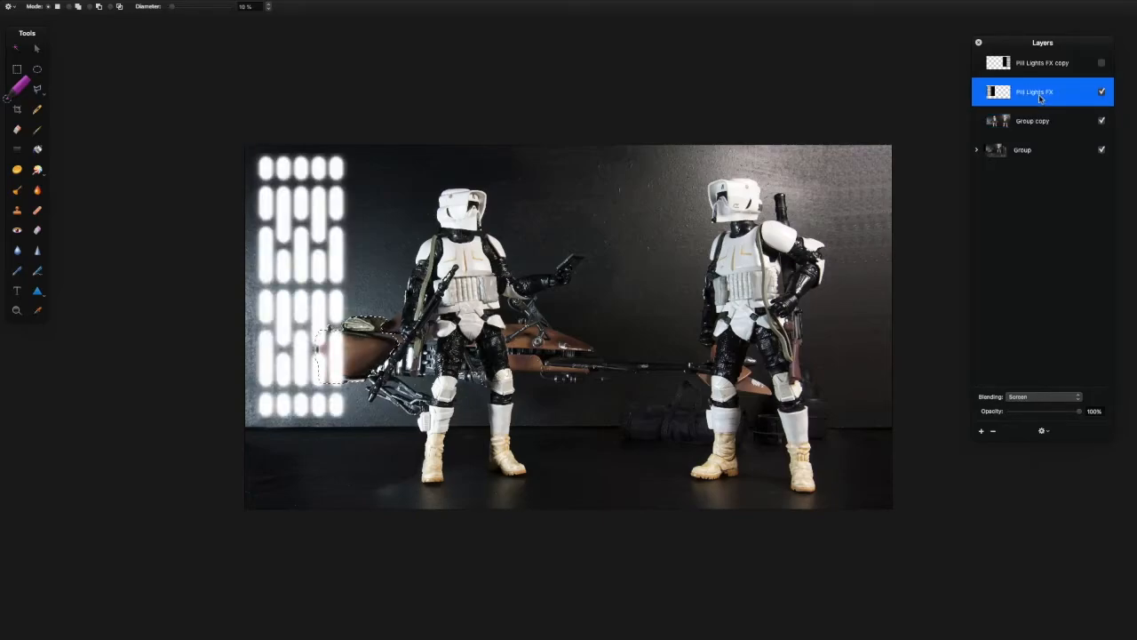
key("super+shift+i")
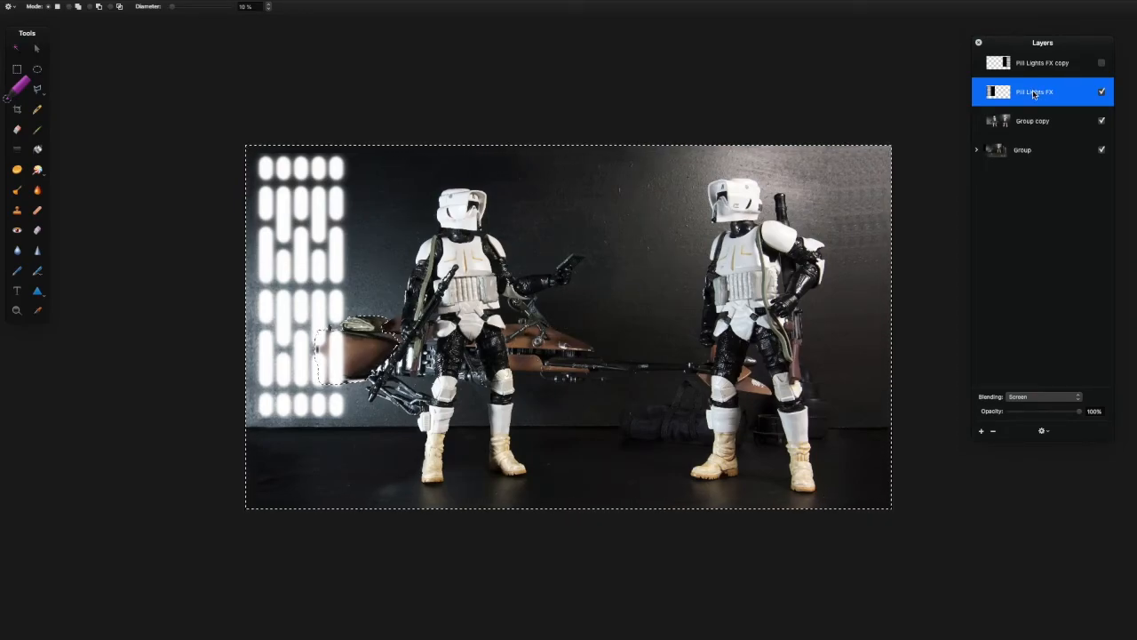
right_click(1013, 96)
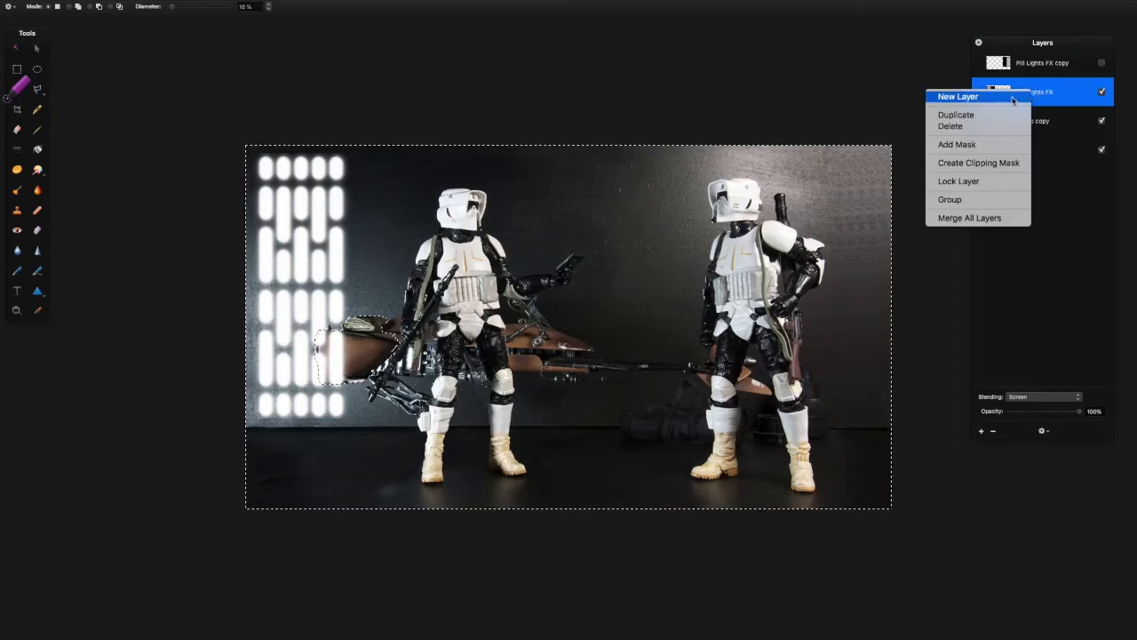
left_click(968, 146)
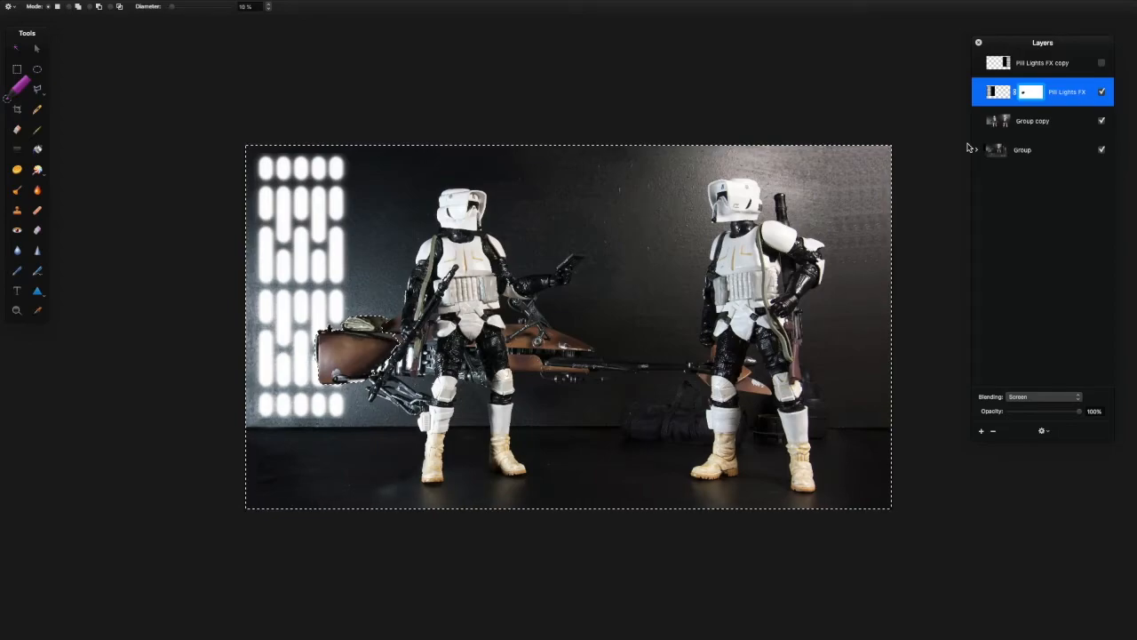
left_click(466, 288)
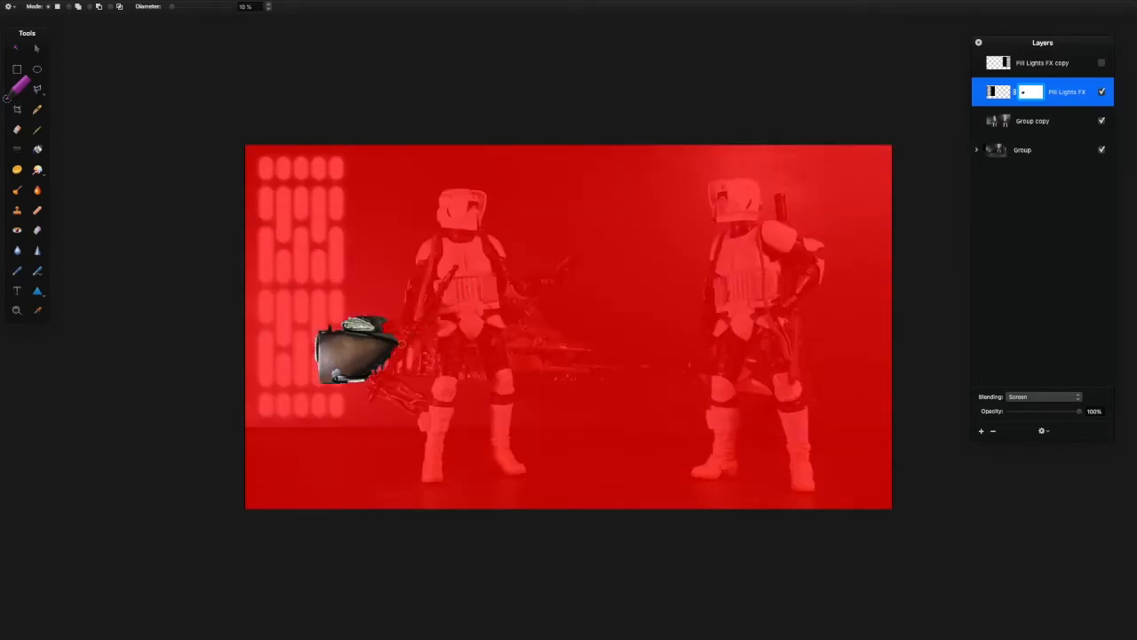
key("super+d")
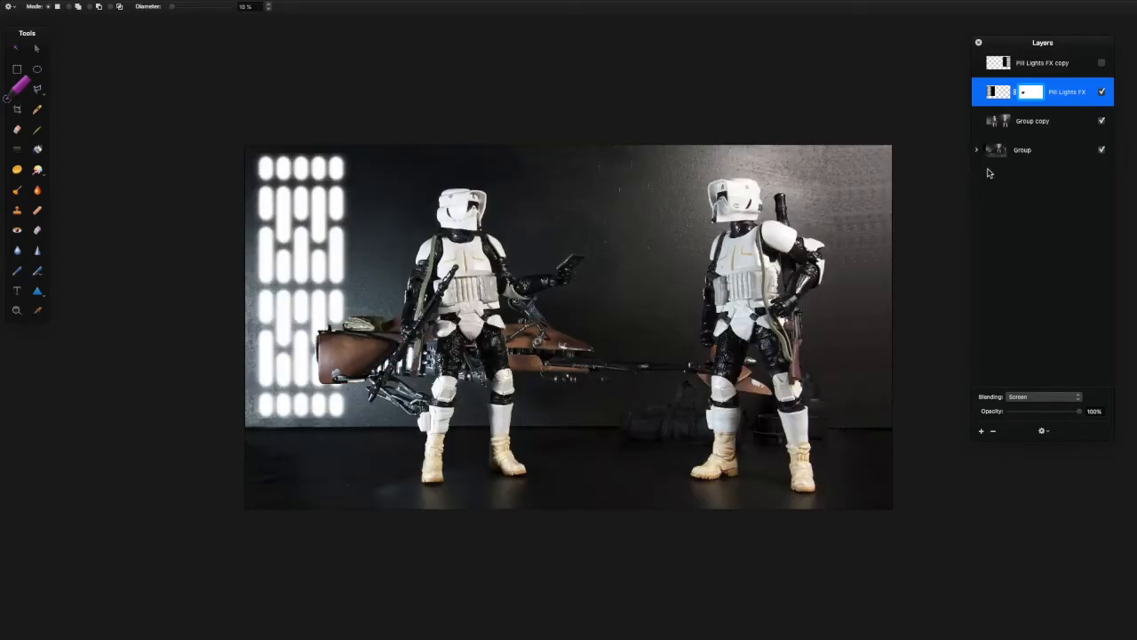
Select the right trooper's arm, rifle and leg and the canisters behind him on the Group copy layer with the paint selection tool.
left_click(996, 120)
mouse_move(817, 262)
left_mouse_down()
mouse_move(769, 231)
mouse_move(782, 199)
mouse_move(806, 282)
mouse_move(781, 310)
mouse_move(814, 403)
mouse_move(834, 256)
mouse_move(840, 324)
mouse_move(818, 297)
mouse_move(810, 321)
mouse_move(837, 382)
left_mouse_up()
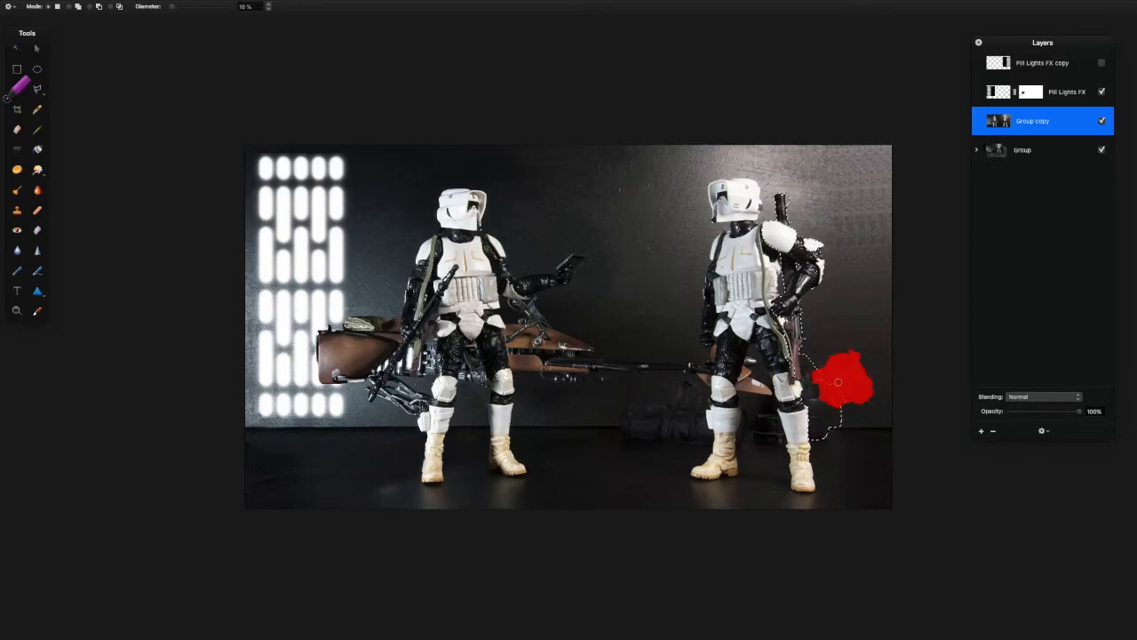
scroll(837, 382, "up", 10)
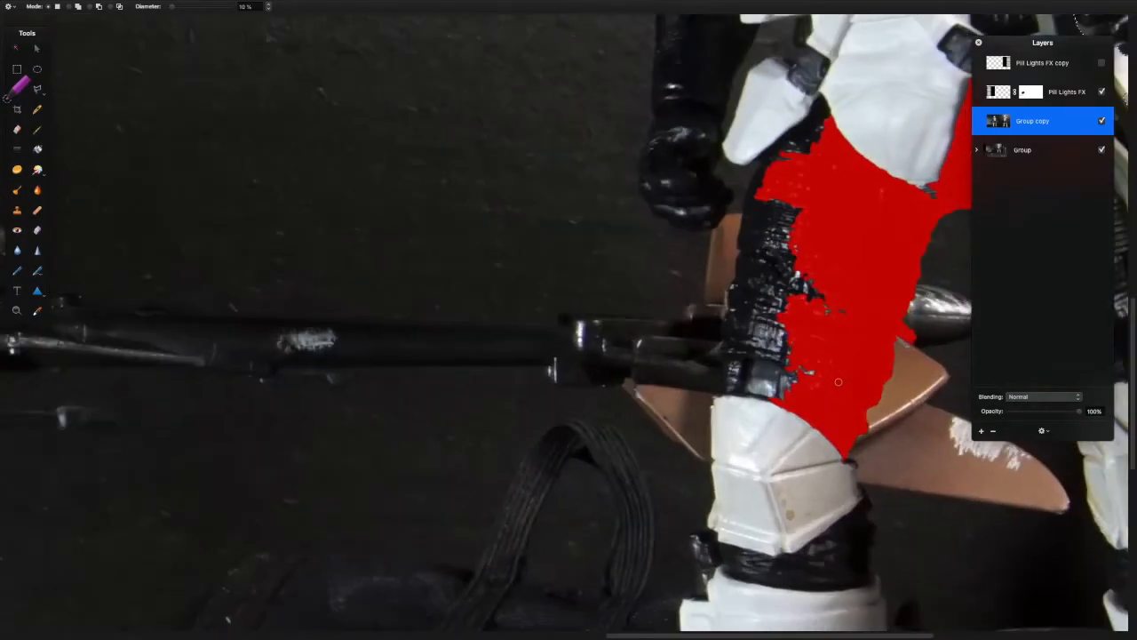
scroll(838, 382, "down", 10)
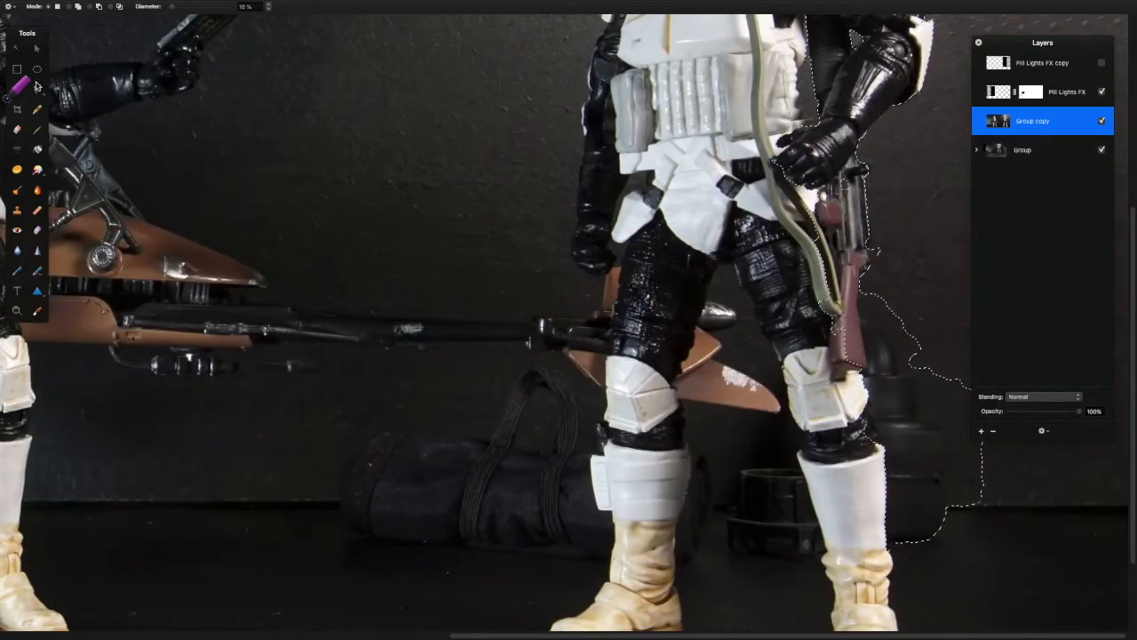
Subtract the stray wall area beside the rifle and canisters from the selection with the polygonal lasso.
left_click(39, 90)
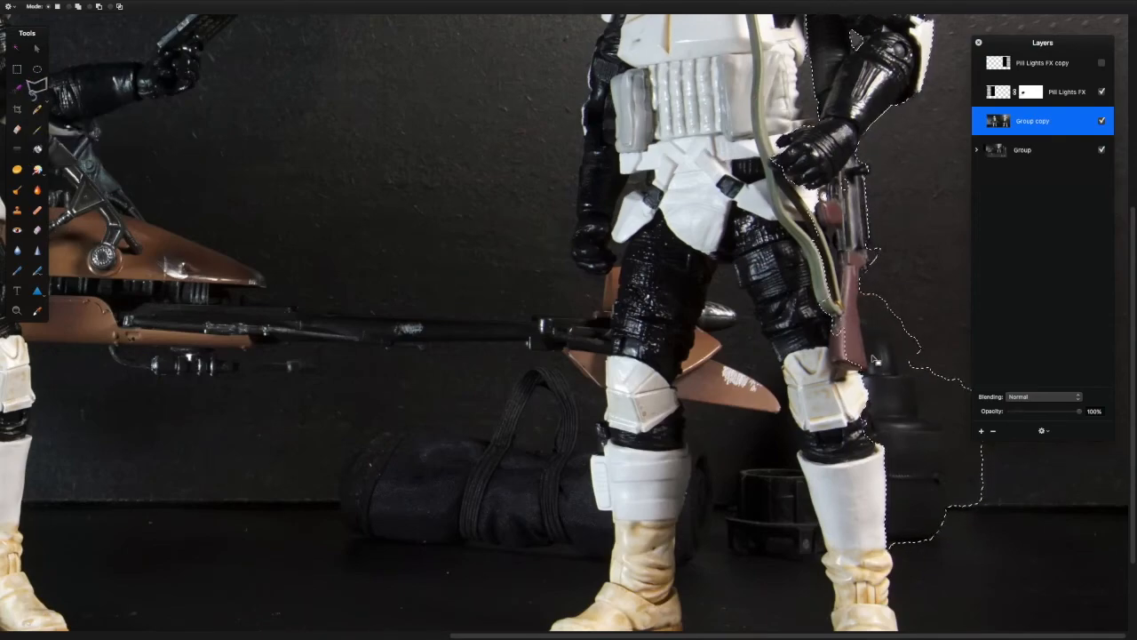
left_click(947, 508)
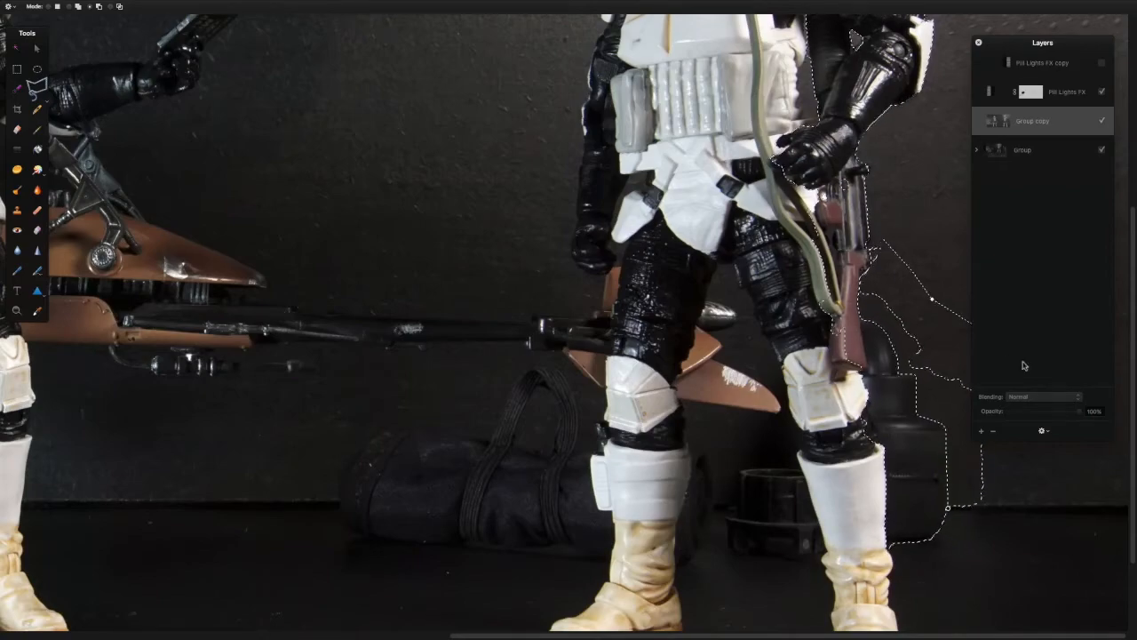
double_click(997, 513)
Show the Pill Lights FX copy layer and mask it so the lights sit behind the right trooper and canisters.
left_click(1107, 60)
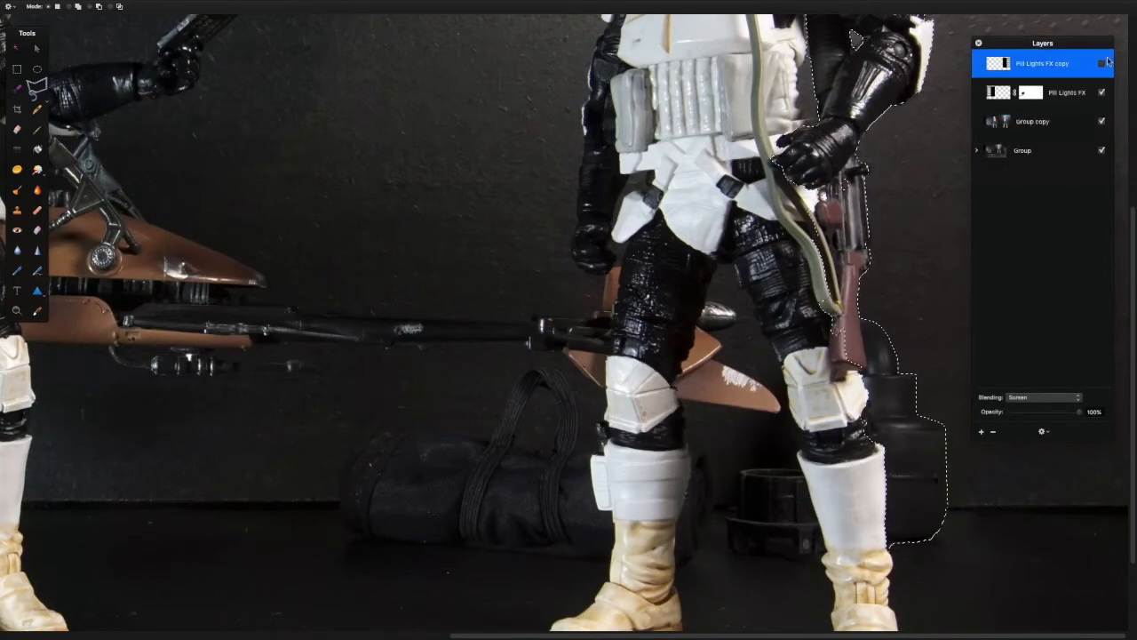
left_click(1102, 65)
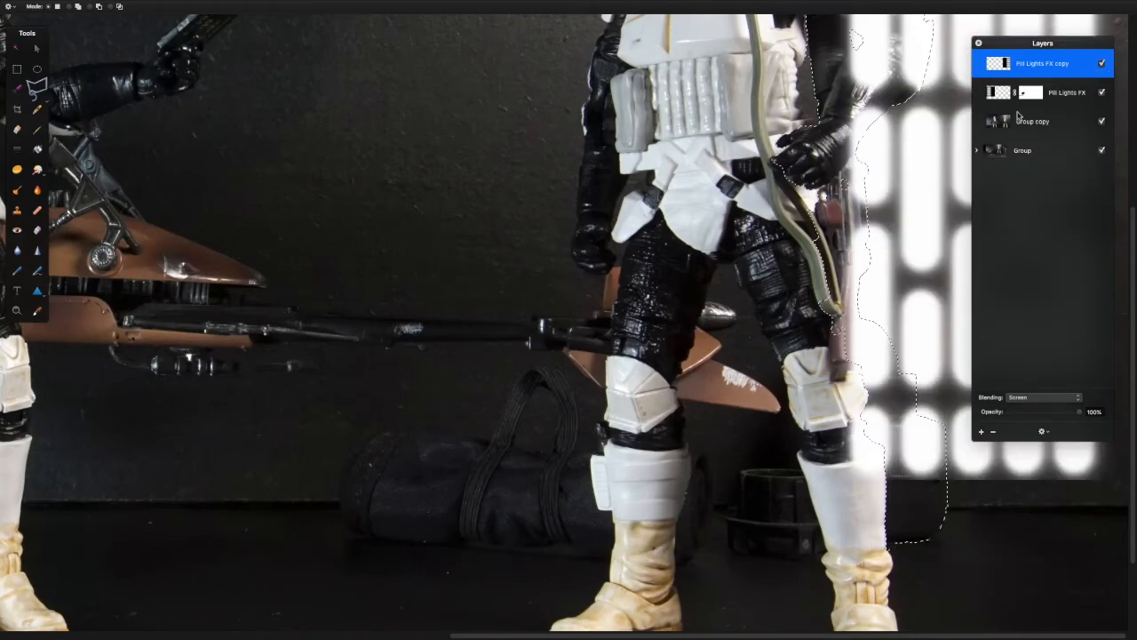
right_click(1024, 83)
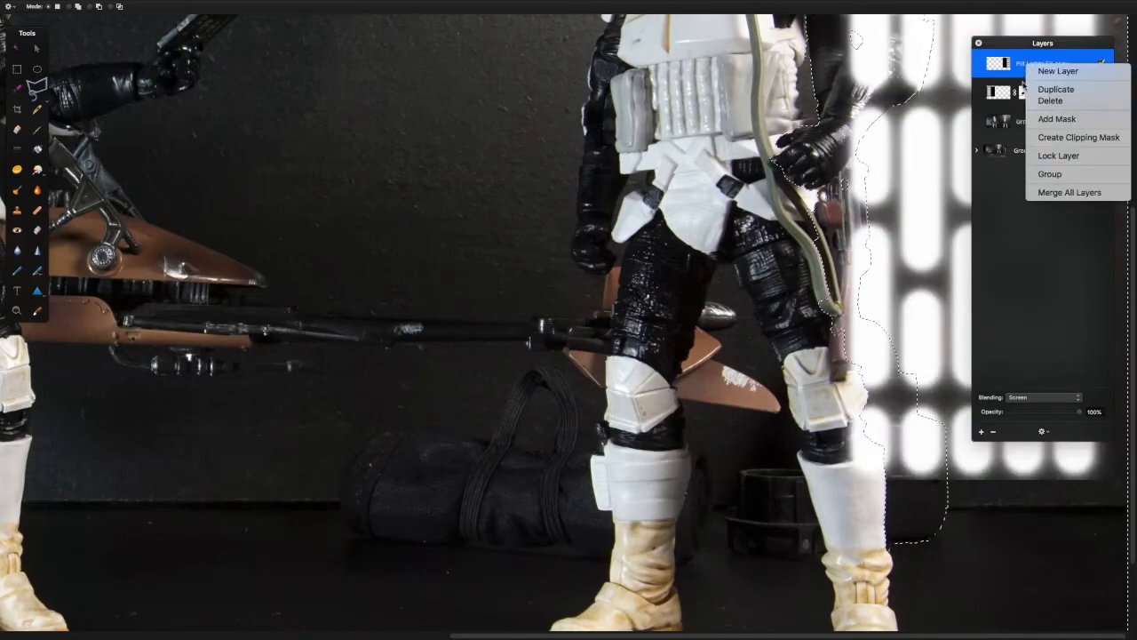
left_click(1046, 119)
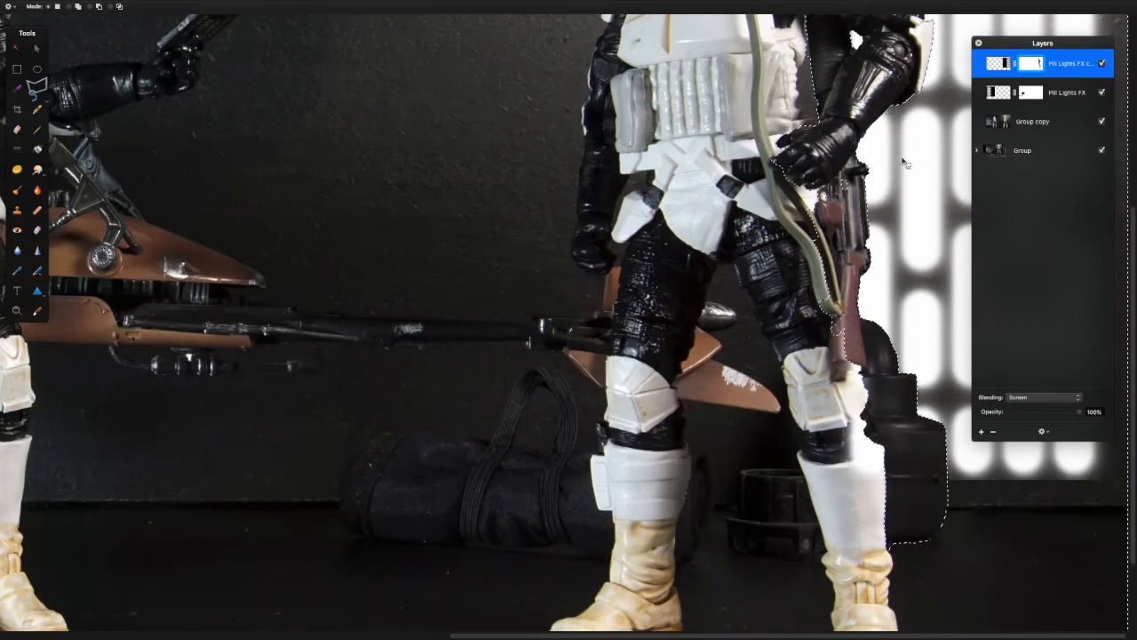
key("super+0")
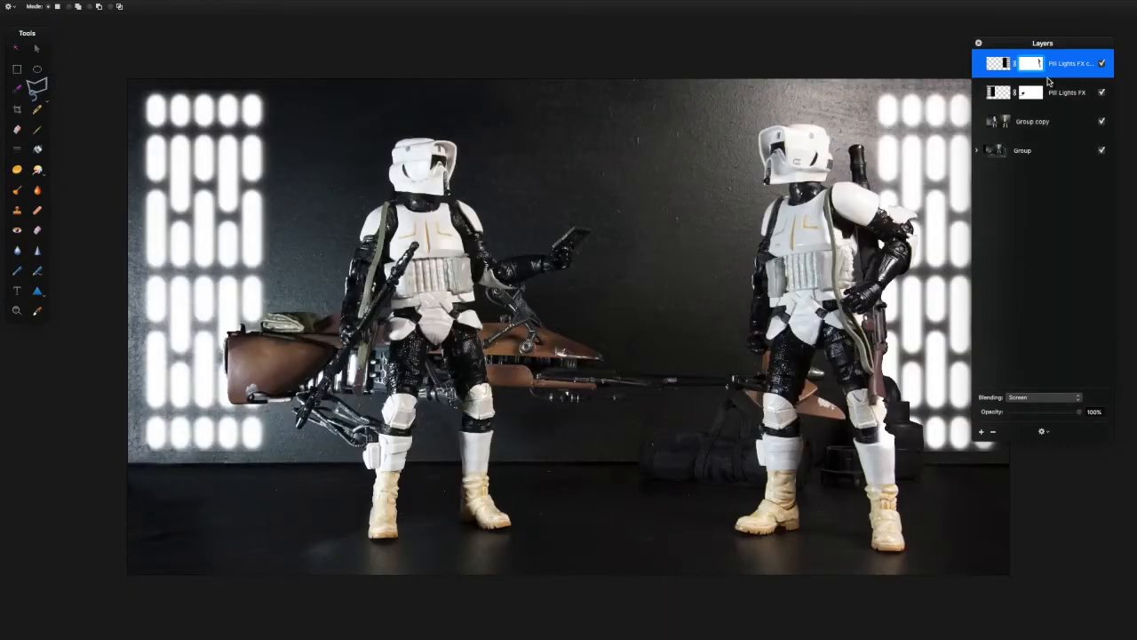
left_click_drag(1027, 44, 1080, 51)
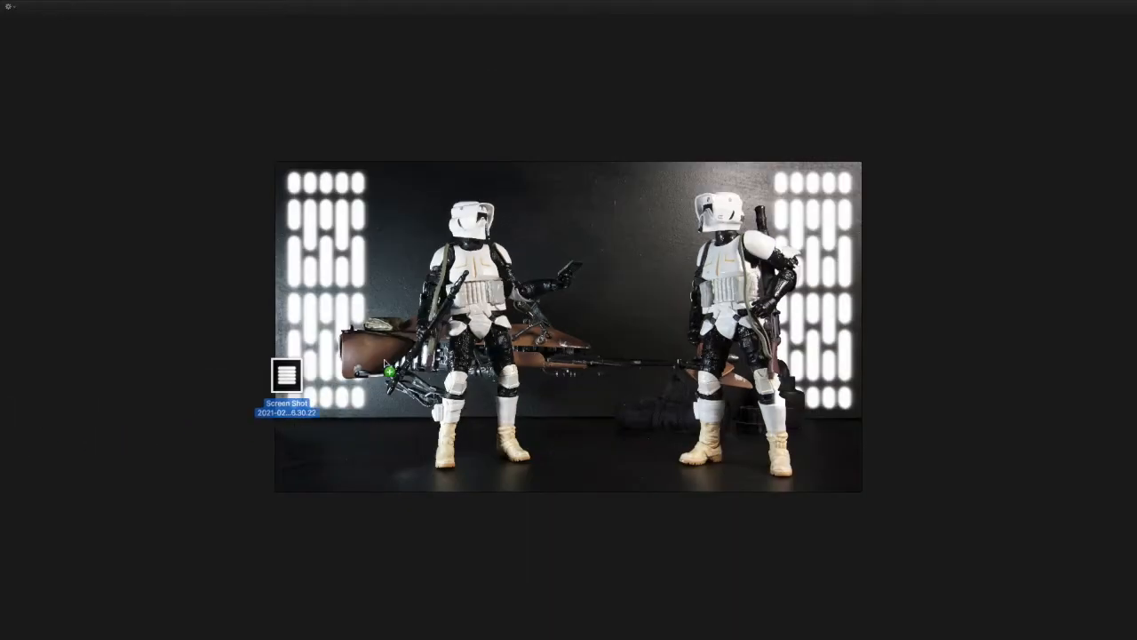
Place the Screen Shot image of horizontal pill lights on the wall between the troopers, above the left trooper's outstretched hand.
left_click_drag(287, 373, 614, 270)
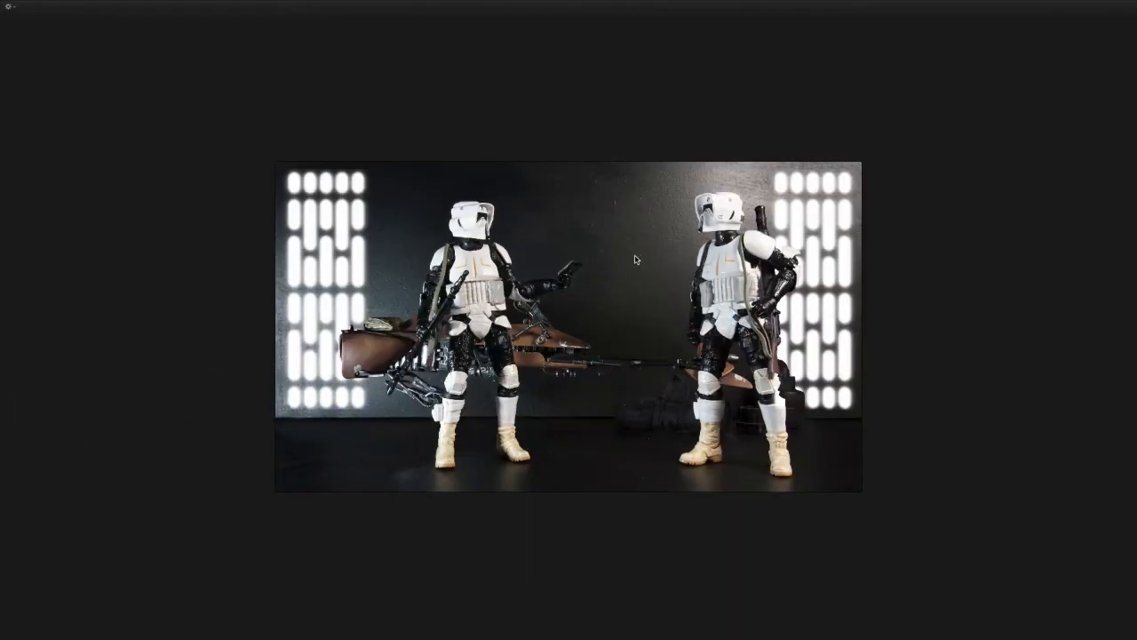
left_click(686, 127)
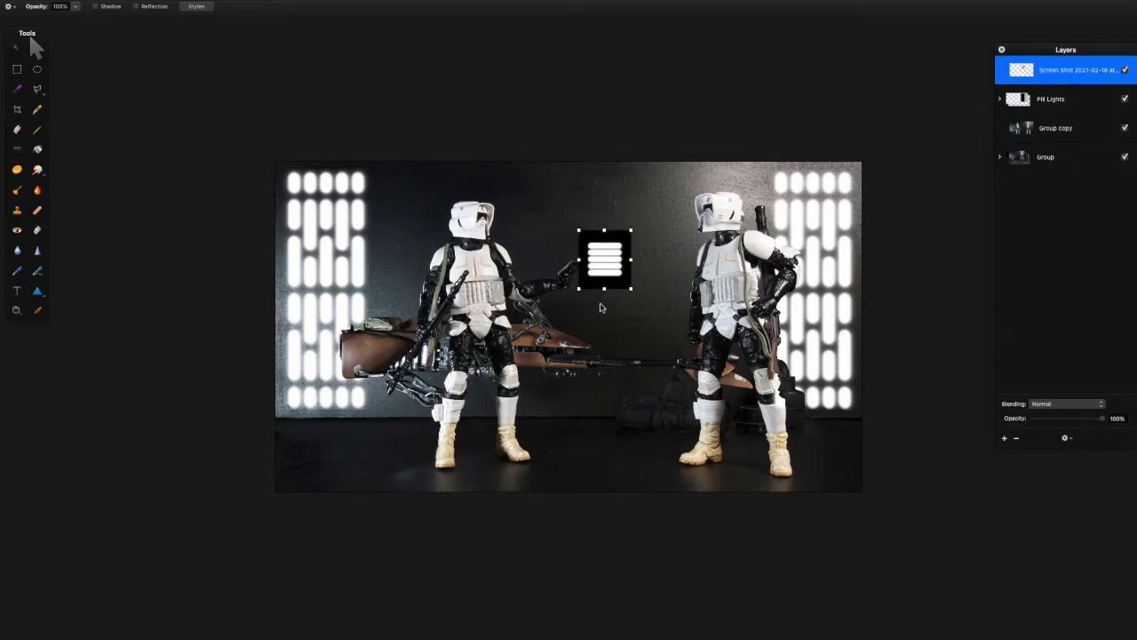
left_click_drag(603, 267, 566, 249)
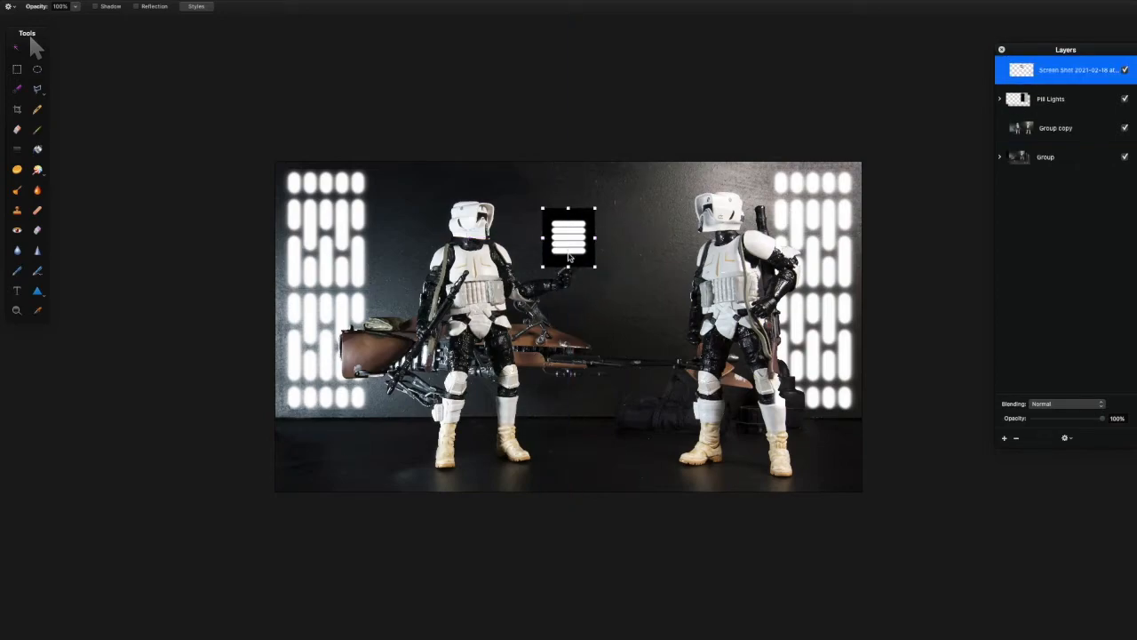
Set the horizontal pill light layer's blending mode to Screen and nudge it slightly upward.
left_click(1066, 403)
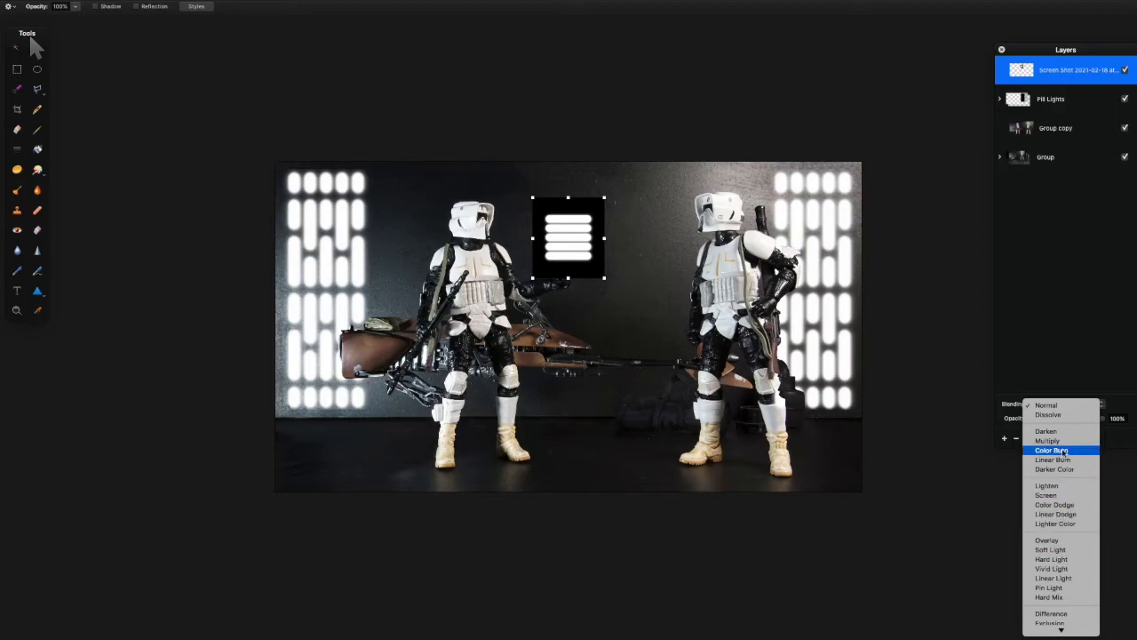
left_click(1060, 495)
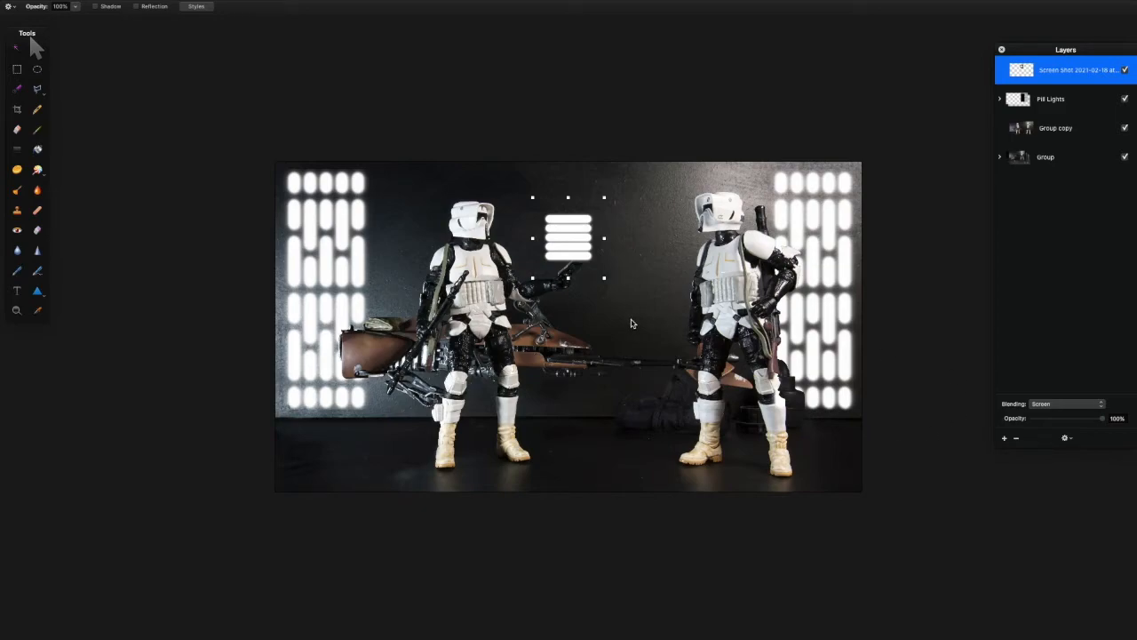
left_click_drag(574, 238, 578, 232)
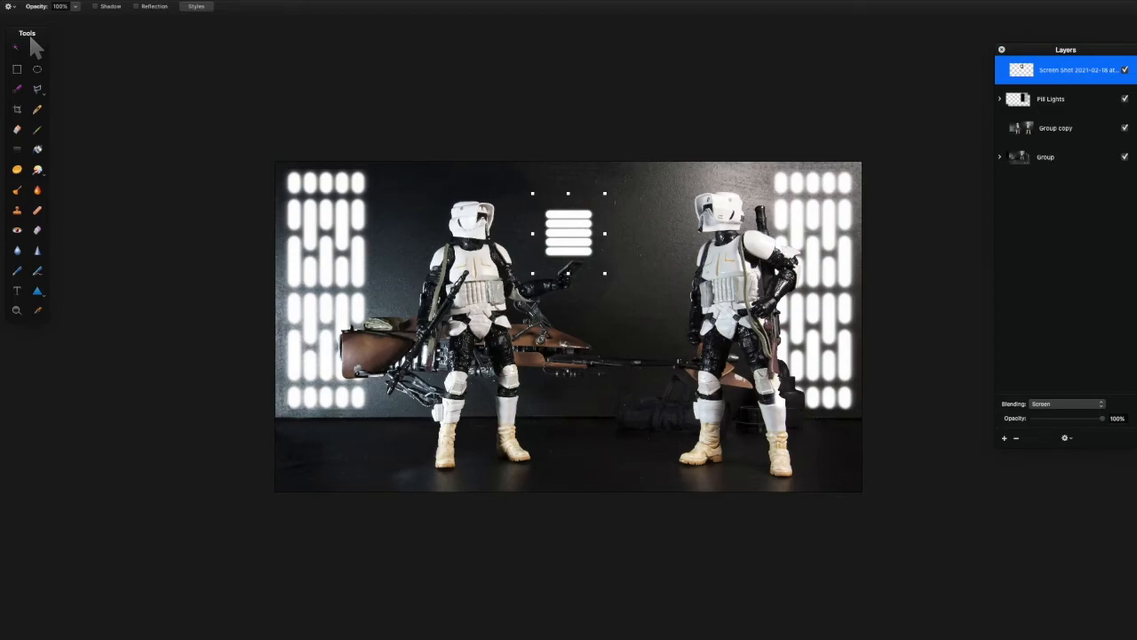
Turn the horizontal pill lights red with a Curves effect, lowering the Green and Blue channels' white points to zero.
left_click_drag(2, 88, 226, 89)
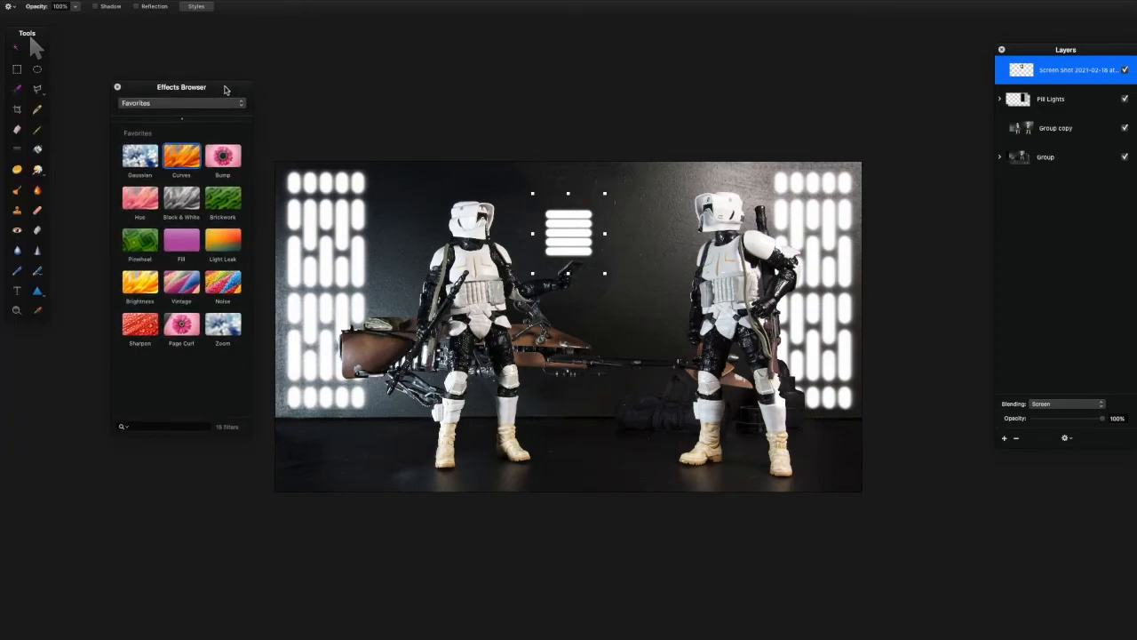
left_click_drag(181, 161, 1031, 71)
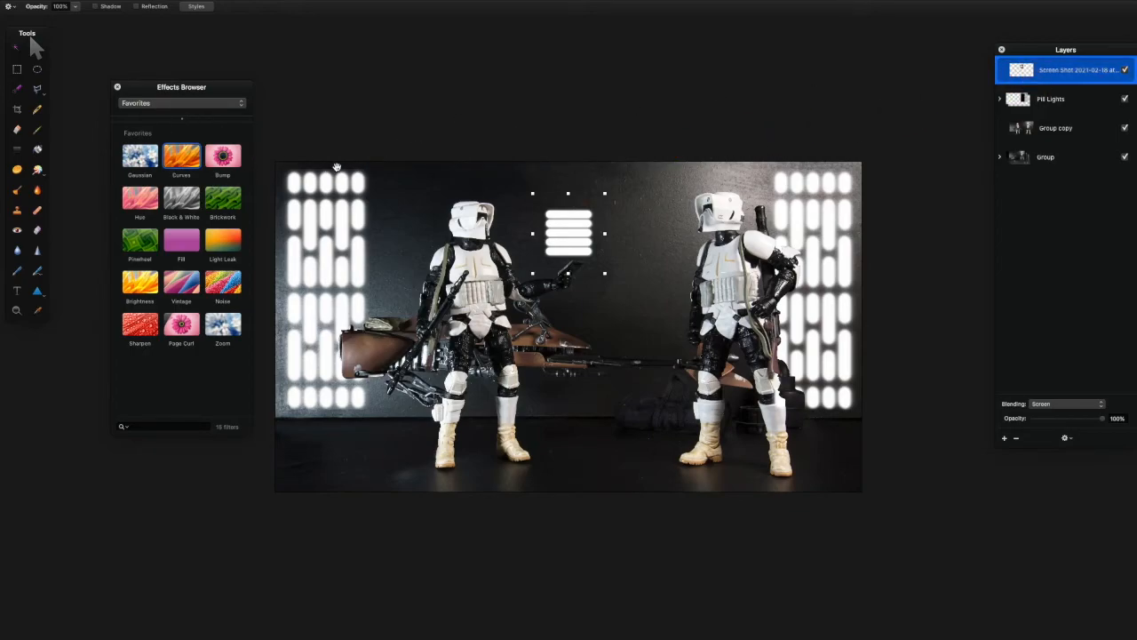
key("Tab")
left_click_drag(590, 116, 888, 116)
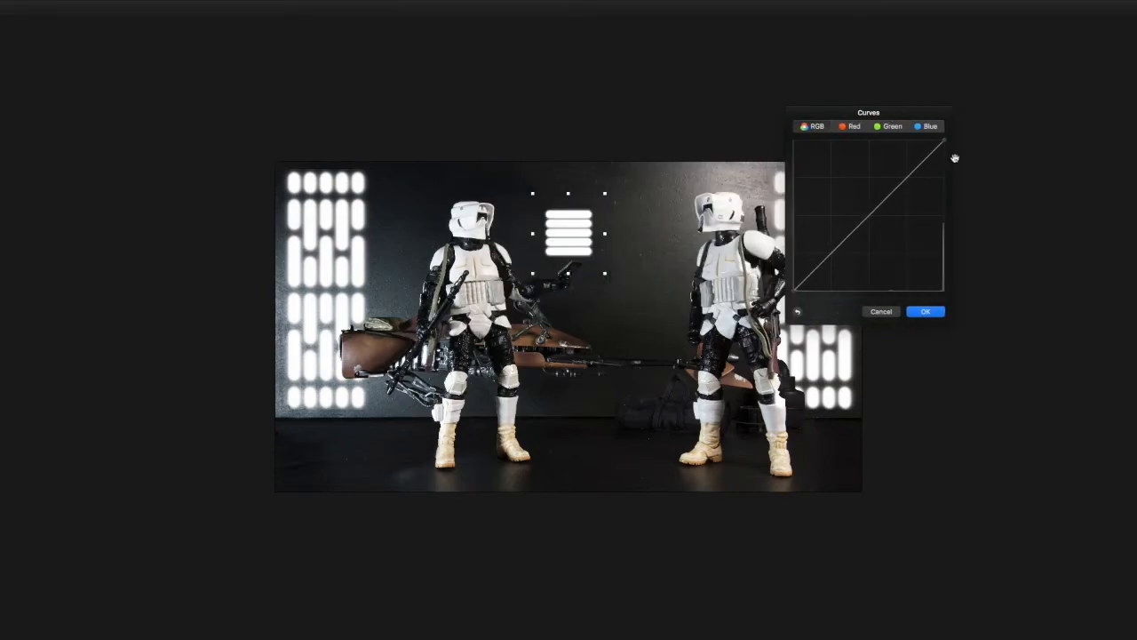
left_click(877, 131)
left_click_drag(945, 144, 943, 291)
left_click(930, 127)
left_click_drag(943, 144, 944, 290)
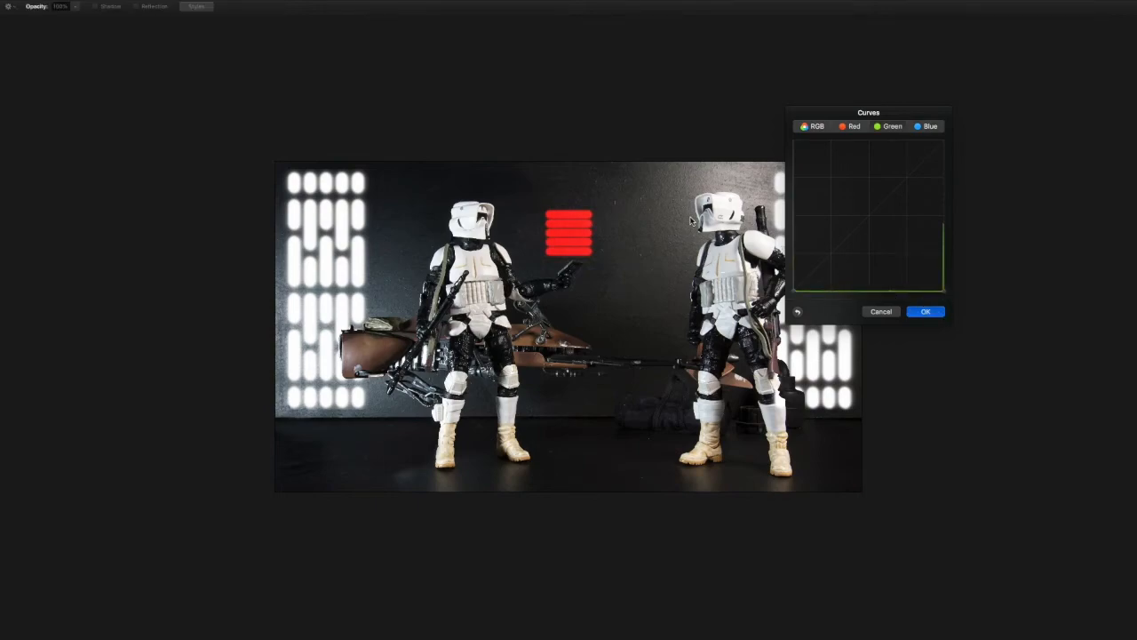
key("Escape")
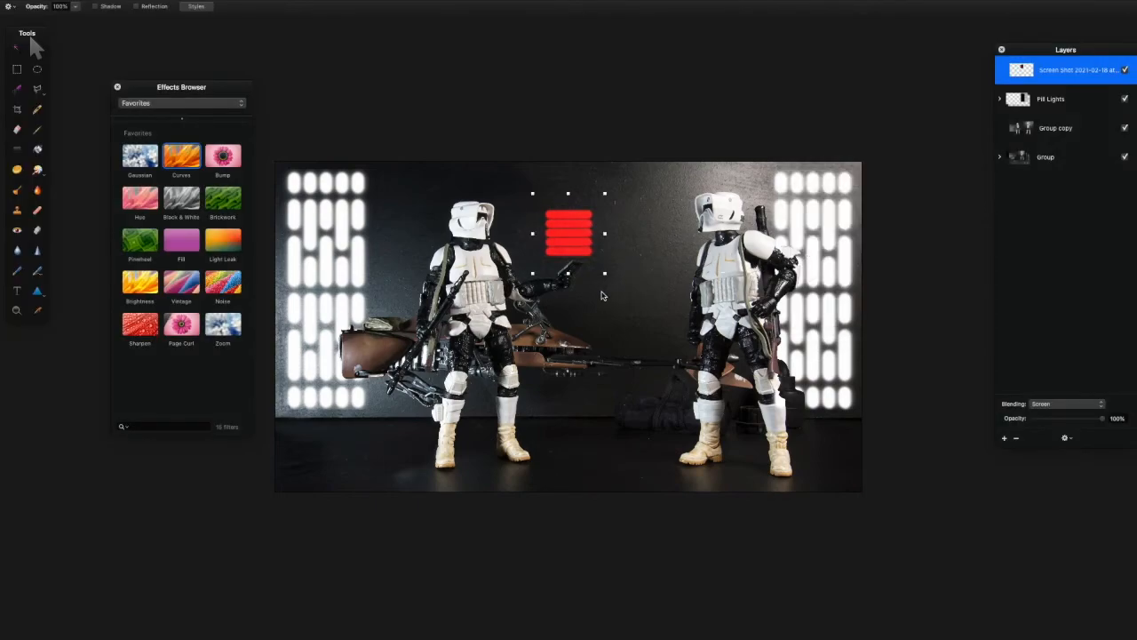
Apply a Gaussian Blur with a radius of 5 px to the red pill light layer.
left_click_drag(139, 157, 1035, 75)
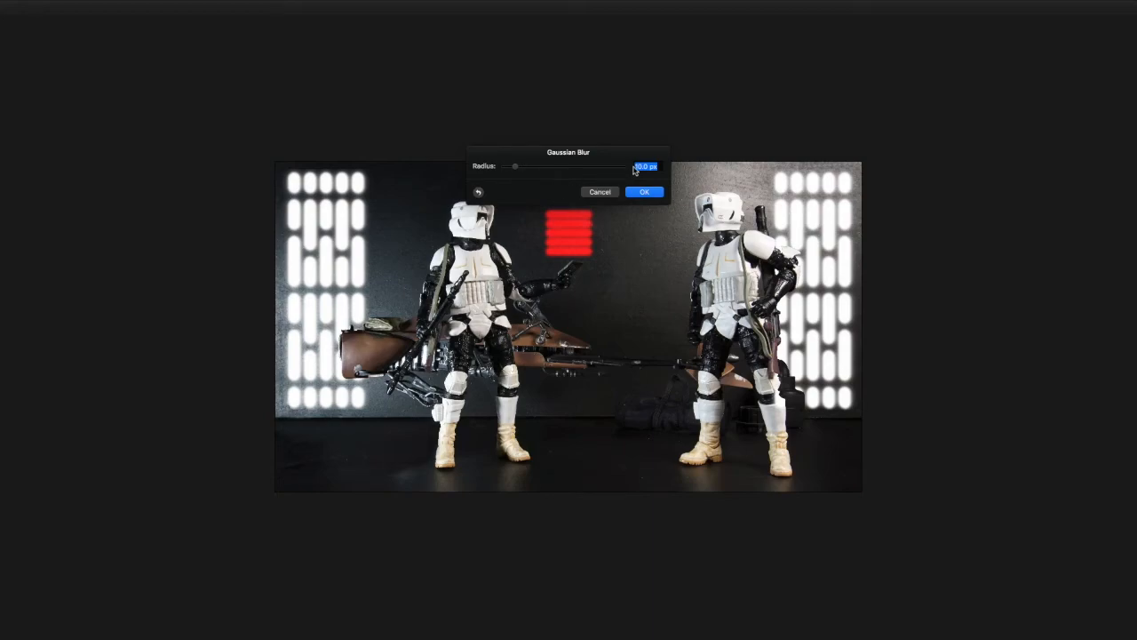
type("5")
key("Return")
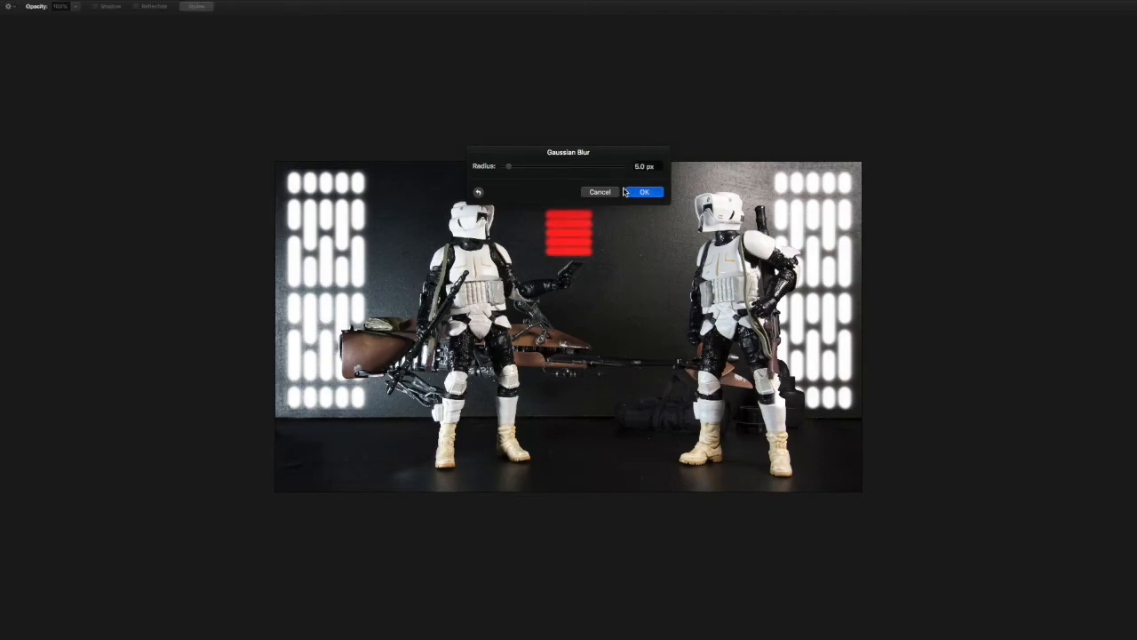
left_click(644, 194)
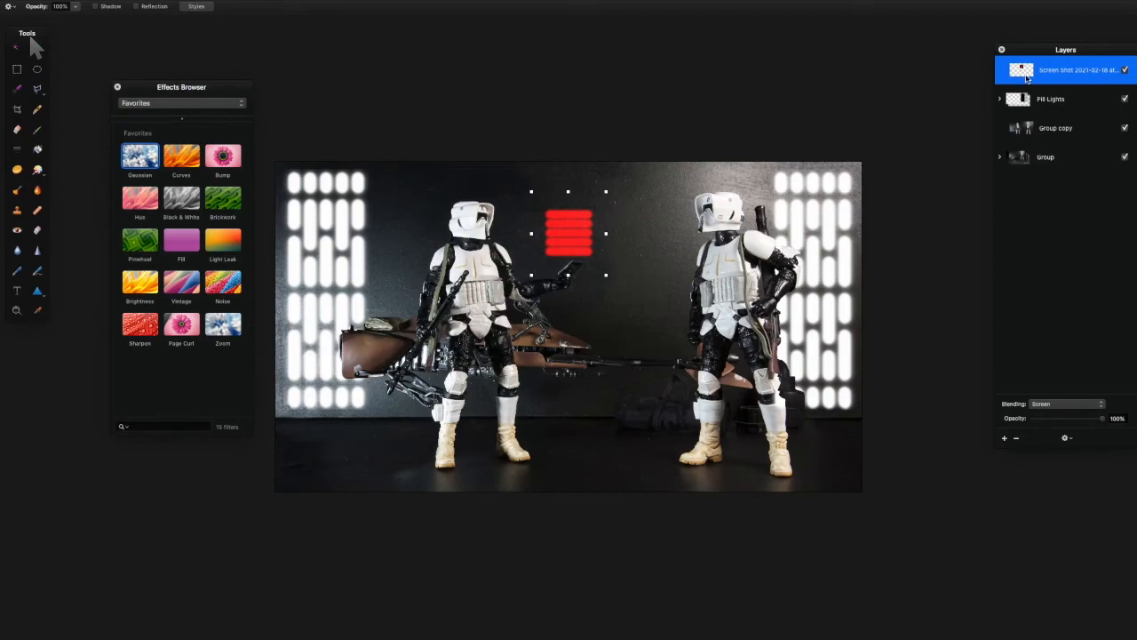
Duplicate the red pill light layer and move the copy straight down, over the speeder's front body.
key("super+j")
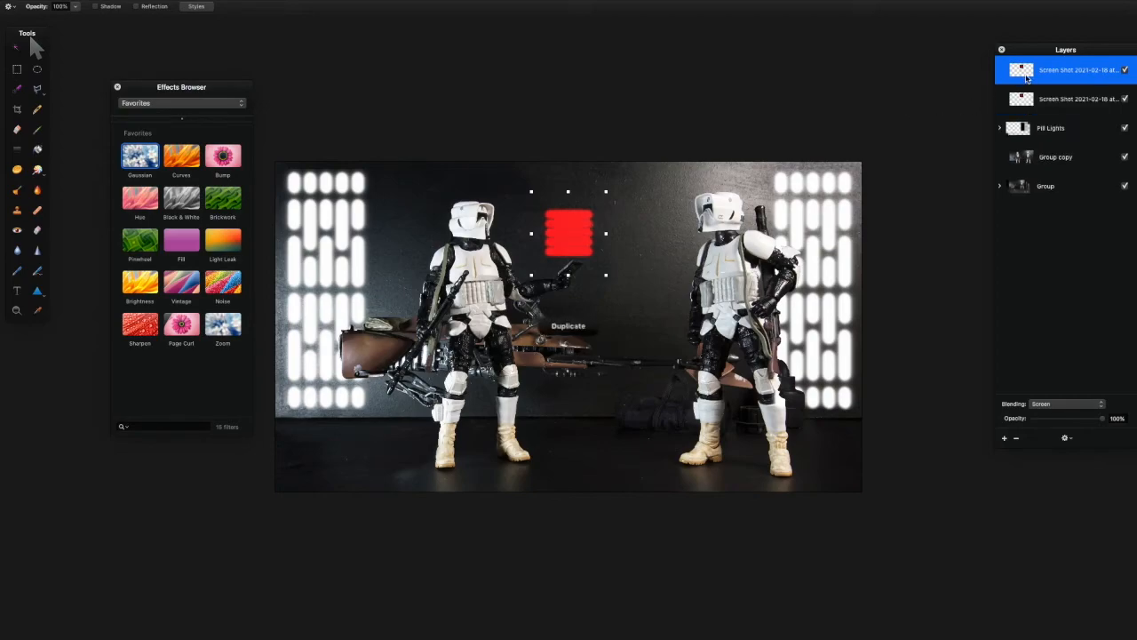
left_click_drag(570, 232, 567, 325)
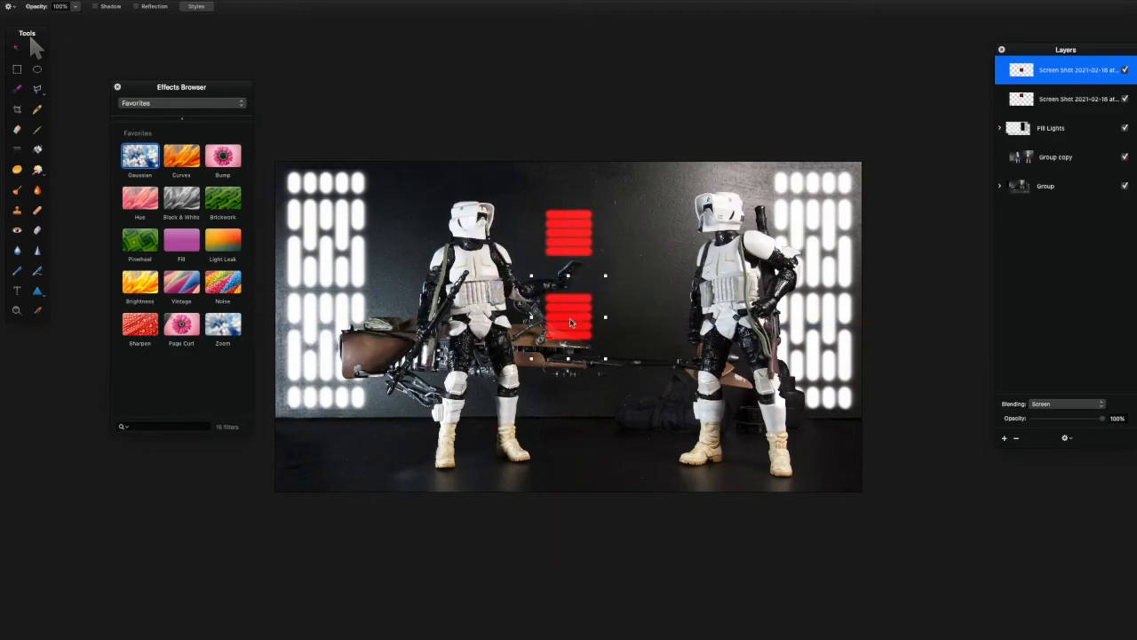
Select the speeder's front body on the Group copy layer, invert the selection, and mask the lower red light layer with it.
left_click(1035, 159)
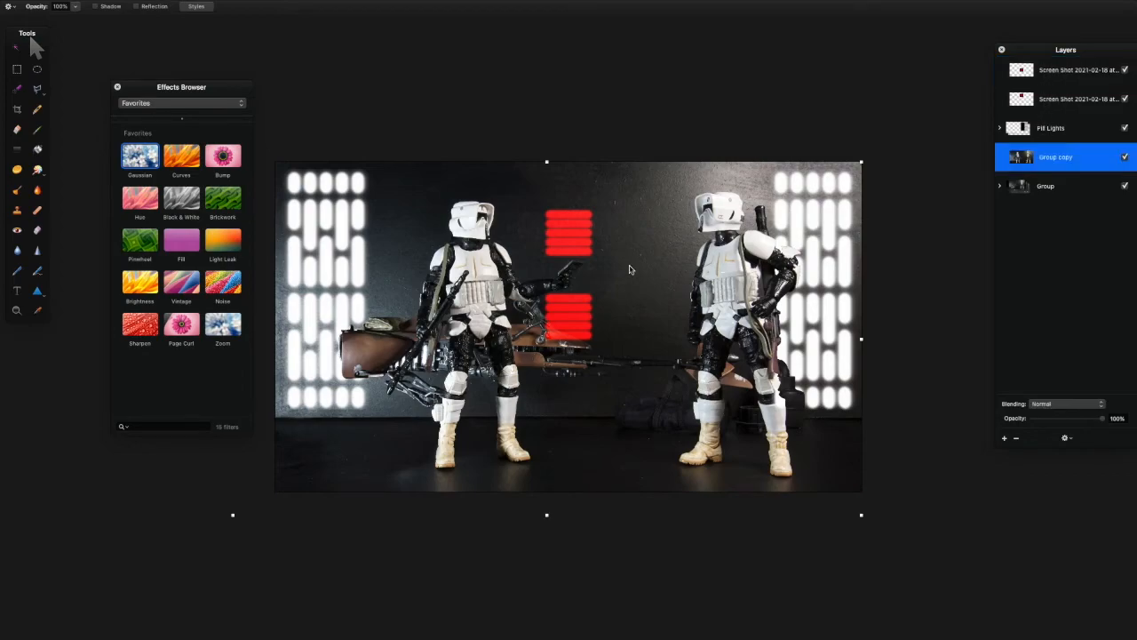
left_click(17, 89)
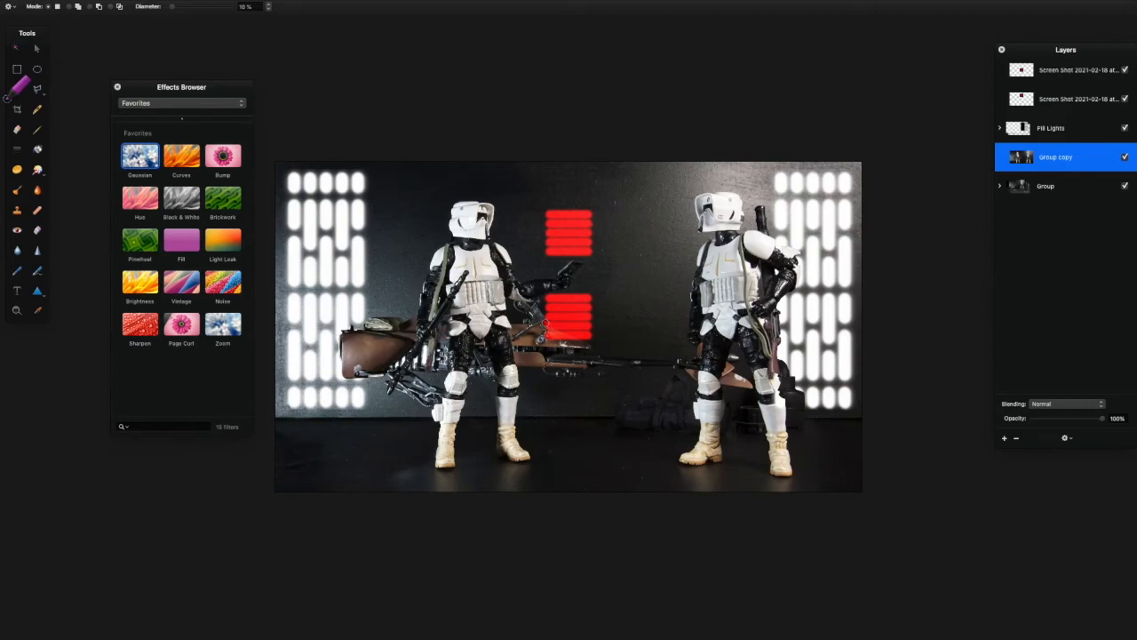
left_click_drag(555, 336, 582, 343)
left_click(1107, 63)
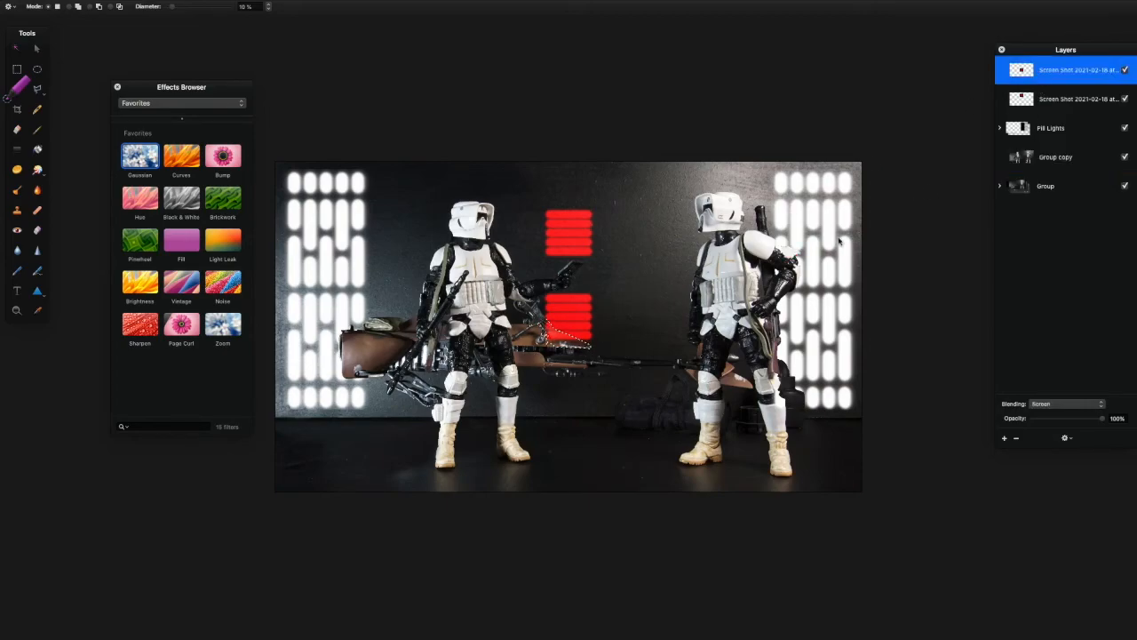
key("shift+super+i")
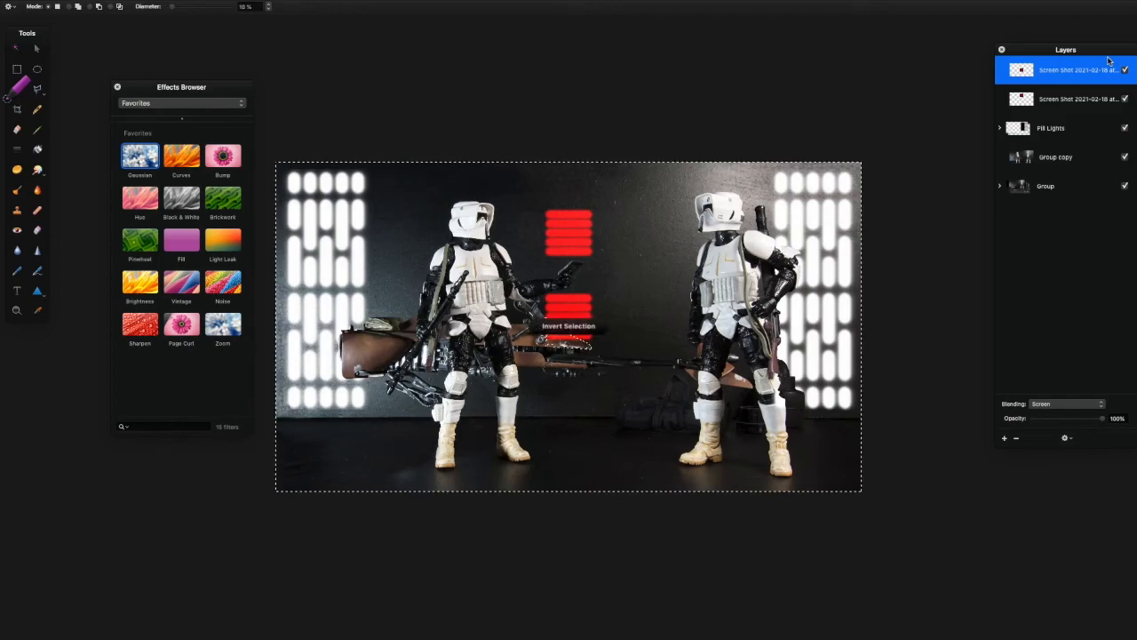
right_click(1050, 75)
left_click(1005, 122)
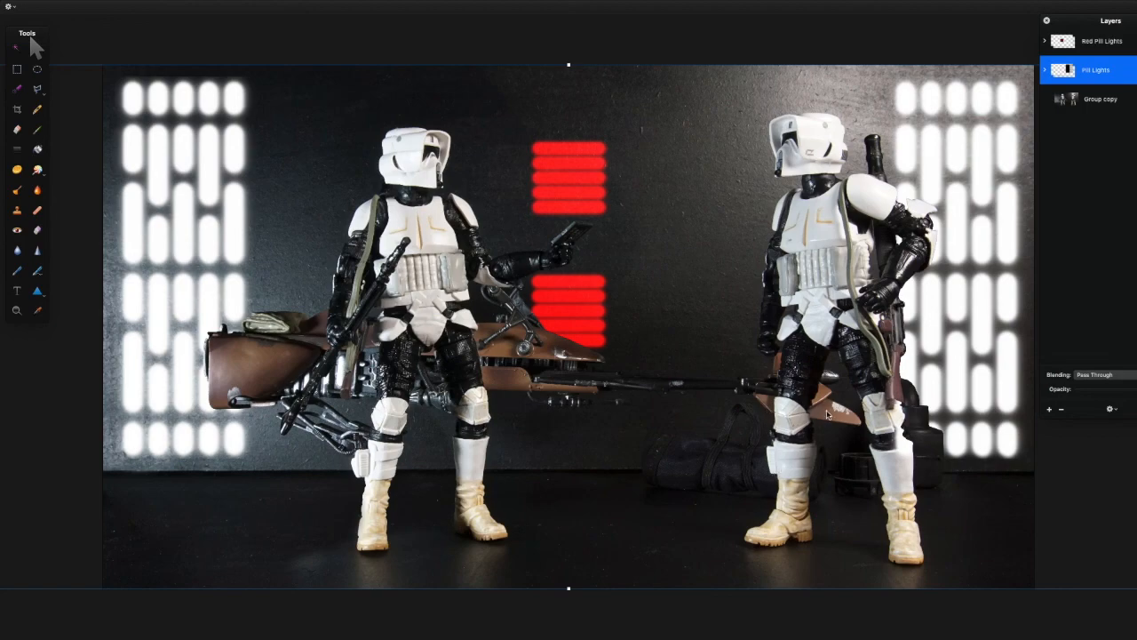
mouse_move(680, 4)
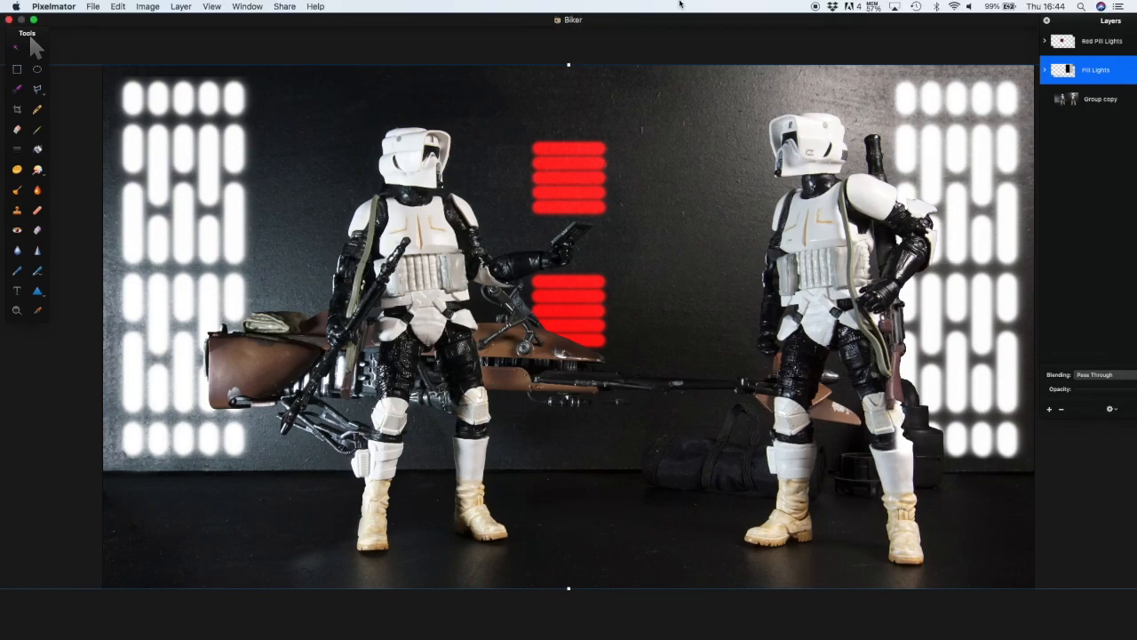